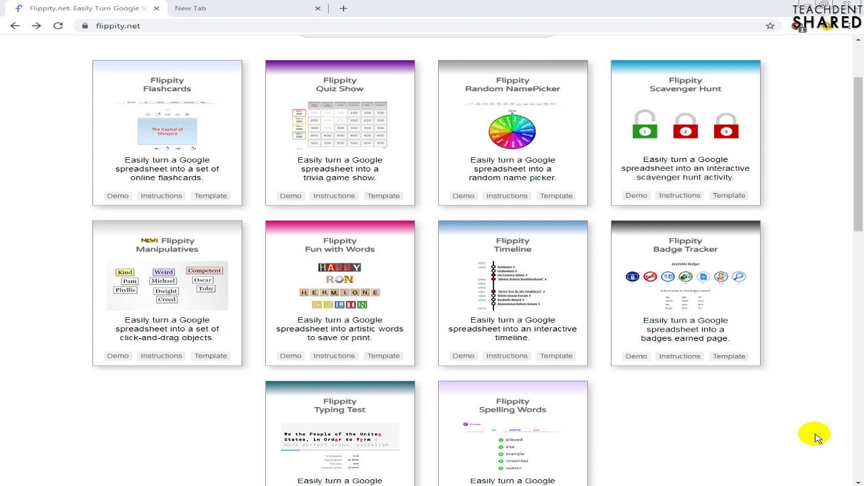
- Open the Flippity Timeline instructions and make a copy of the linked Google spreadsheet template
scroll(42, 330, "down", 1)
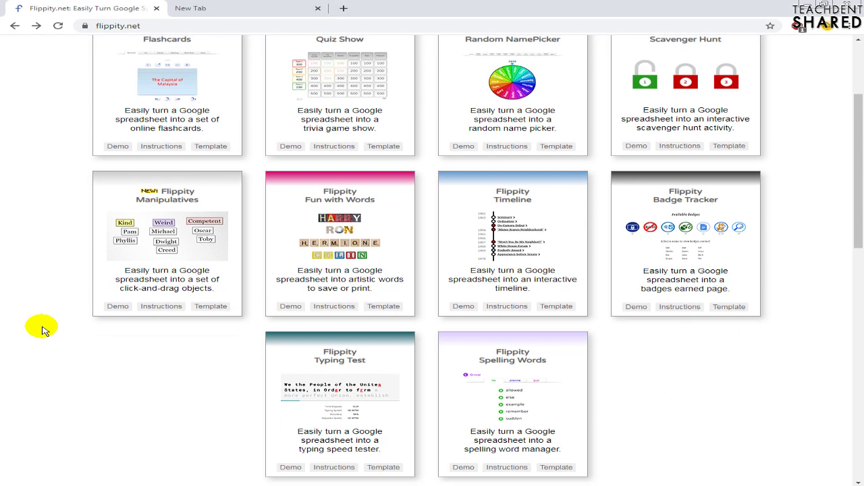
scroll(41, 331, "up", 1)
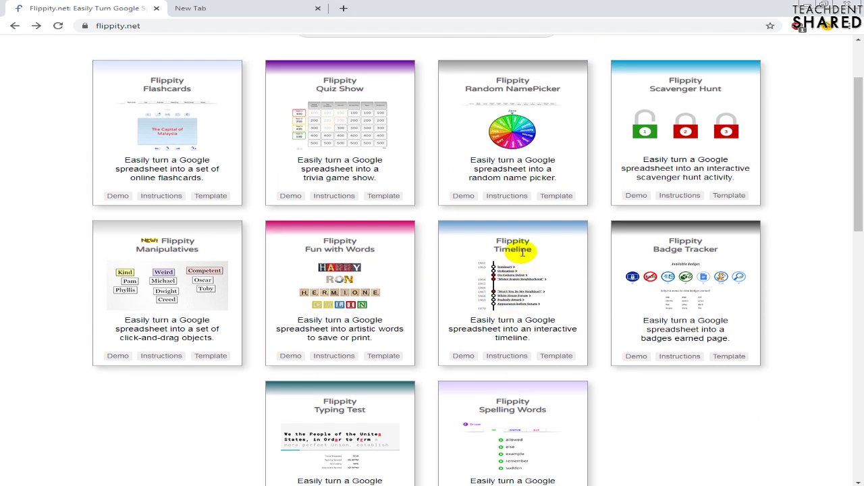
left_click(513, 356)
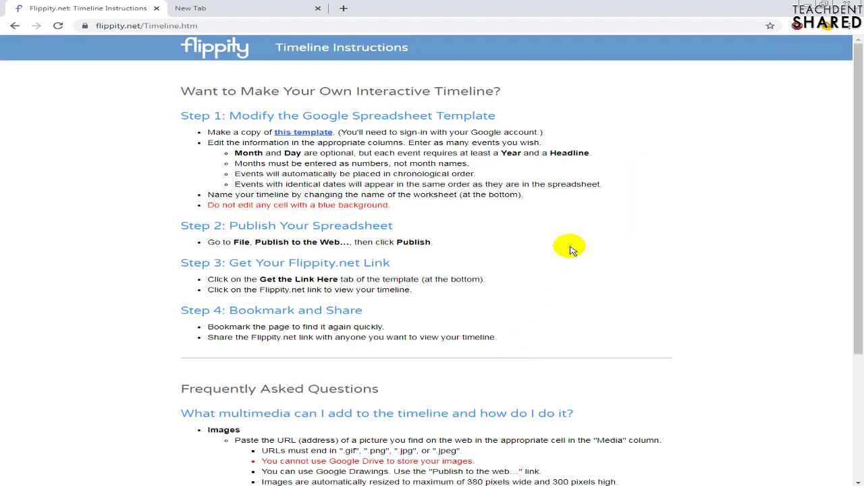
left_click(315, 133)
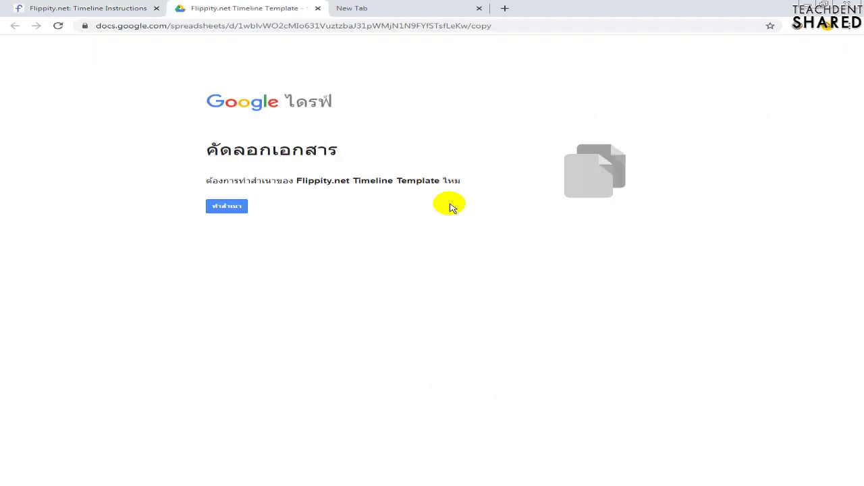
left_click(226, 206)
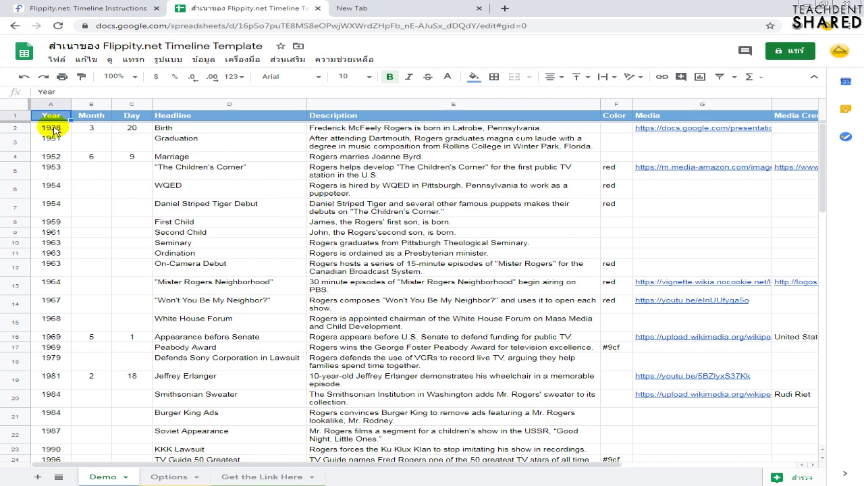
- Compare the Year column of the copied template with the year scale on the Mr. Rogers demo timeline
left_click(430, 9)
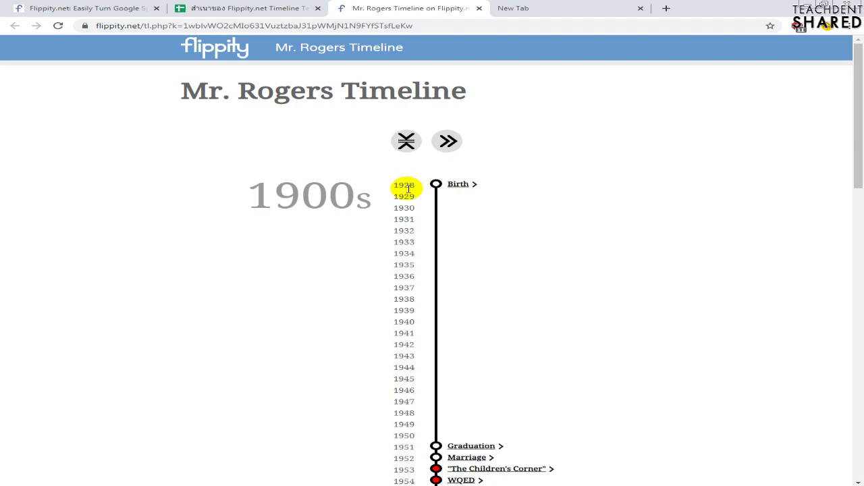
left_click(264, 8)
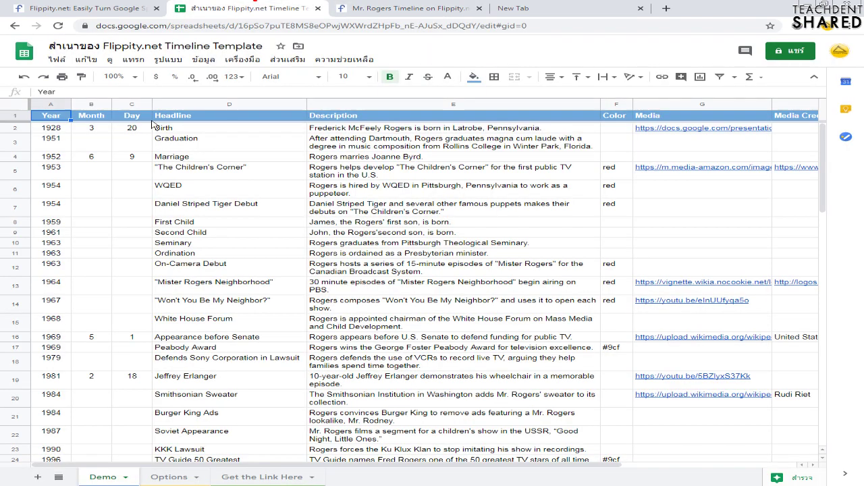
left_click(360, 4)
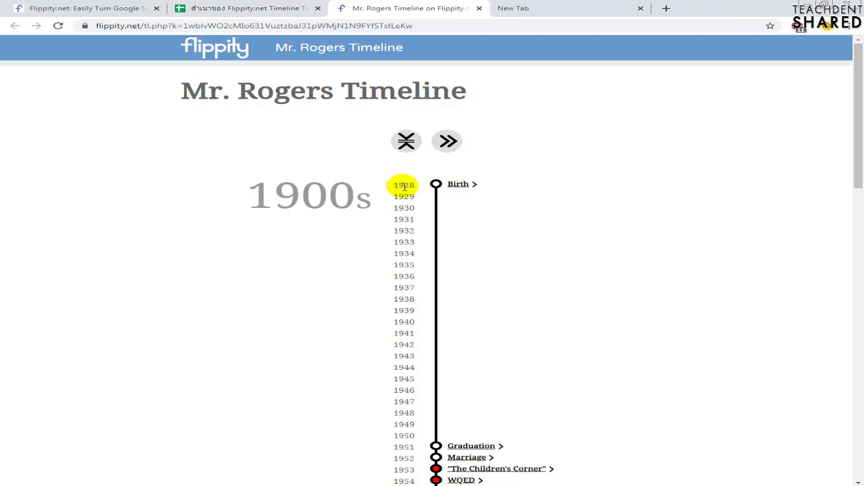
left_click(266, 8)
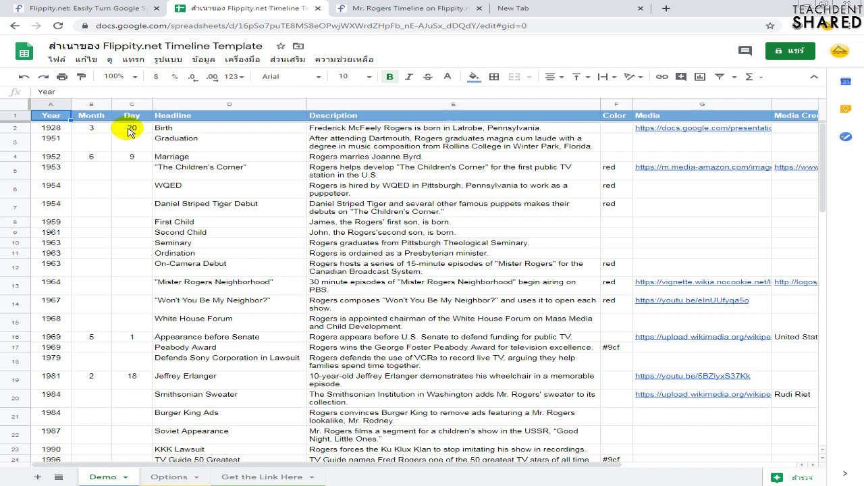
- Expand the Birth event on the demo timeline, check its date against the template's row, and collapse the event
left_click(408, 8)
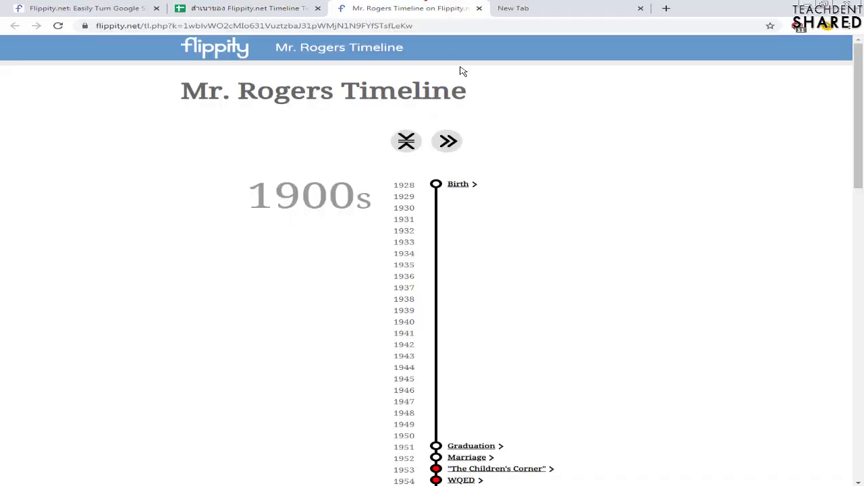
left_click(459, 184)
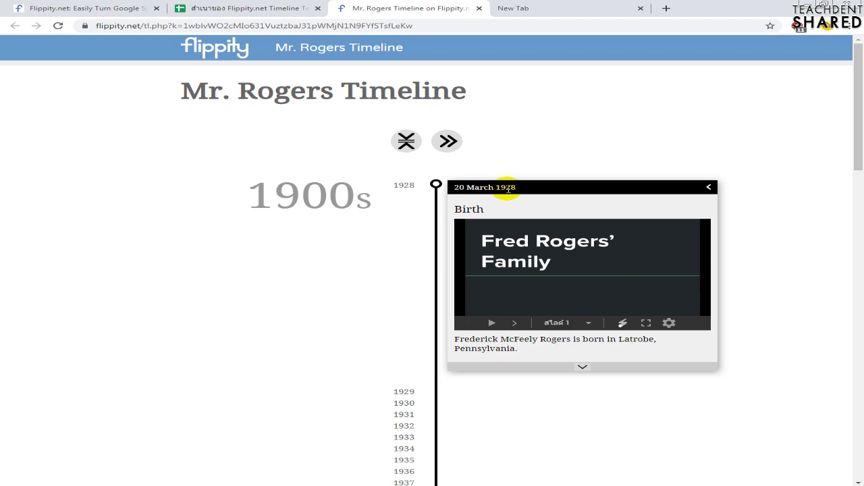
left_click(219, 7)
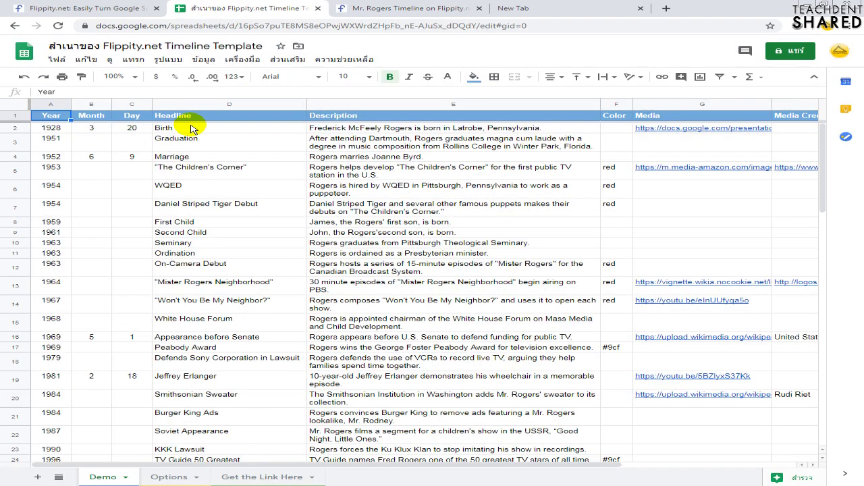
left_click(348, 8)
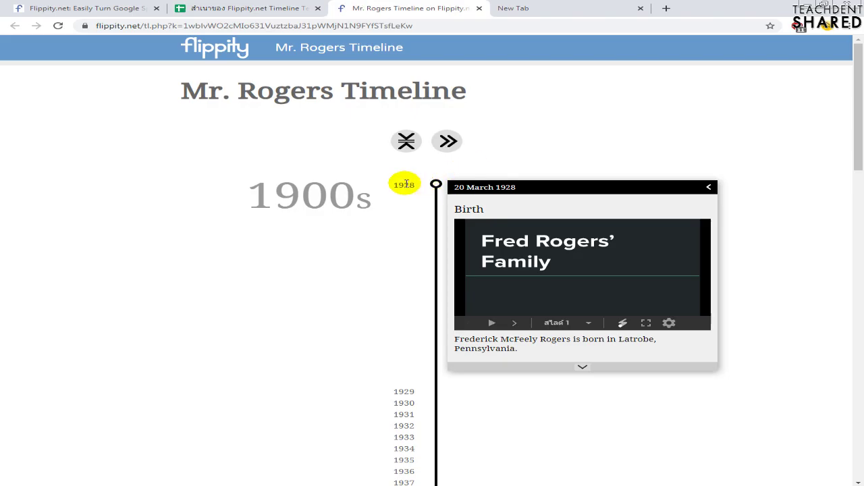
left_click(709, 187)
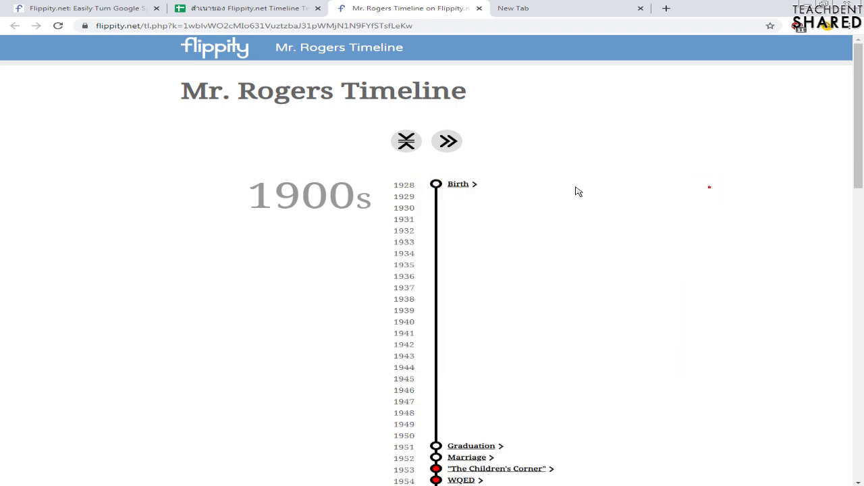
- Reopen the demo timeline's Birth event and compare its headline and description with the template's Headline and Description columns
left_click(463, 184)
left_click(250, 8)
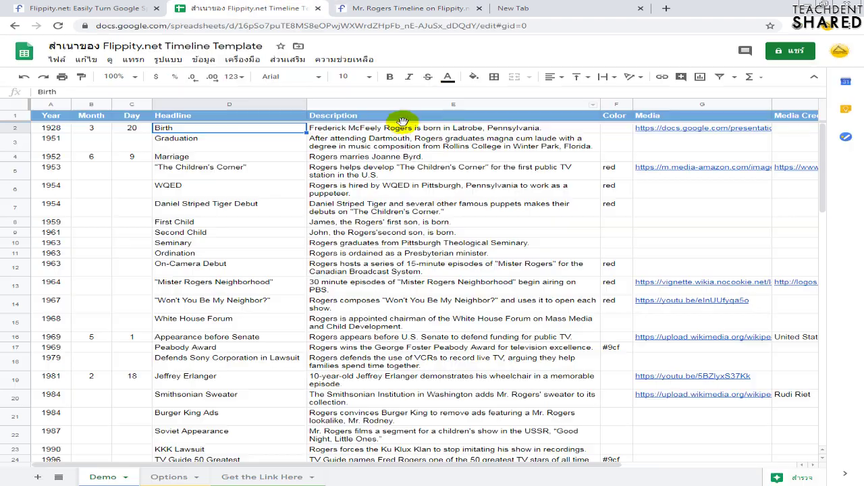
left_click(398, 13)
left_click_drag(518, 348, 455, 342)
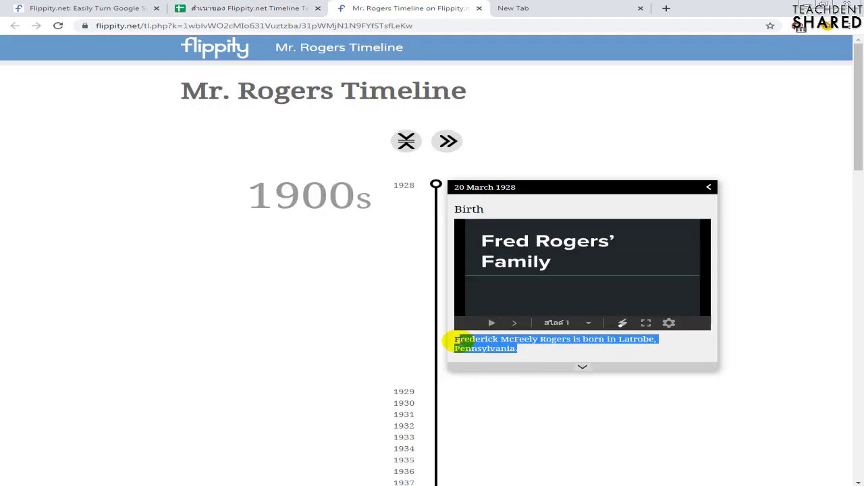
- Inspect the template's Color column entries, including red and #9cf, and compare them with the event markers along the demo timeline
left_click(290, 8)
left_click(614, 128)
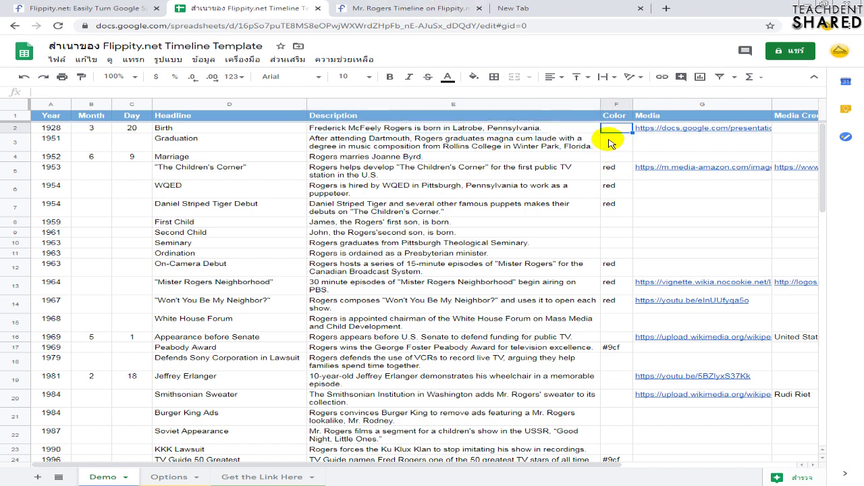
left_click(610, 170)
left_click(614, 348)
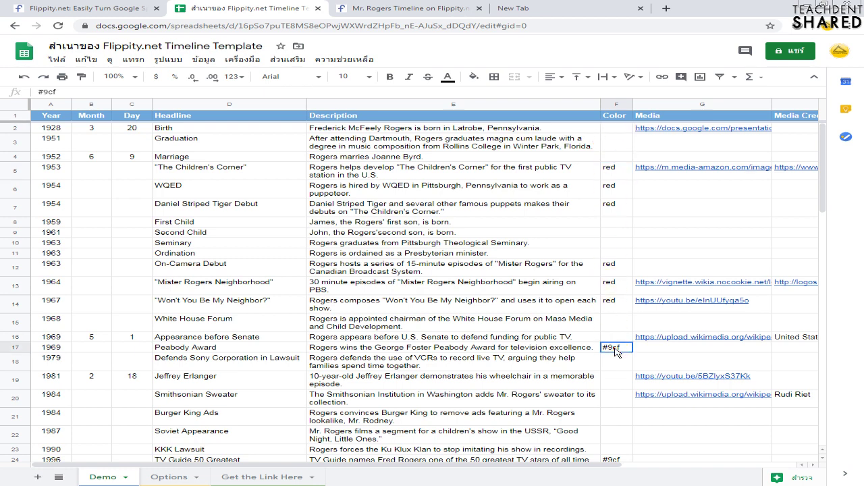
left_click(408, 8)
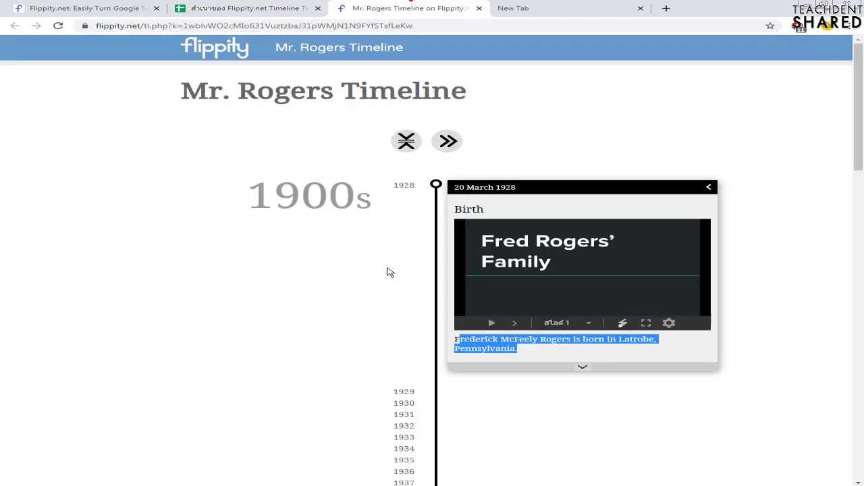
left_click(446, 142)
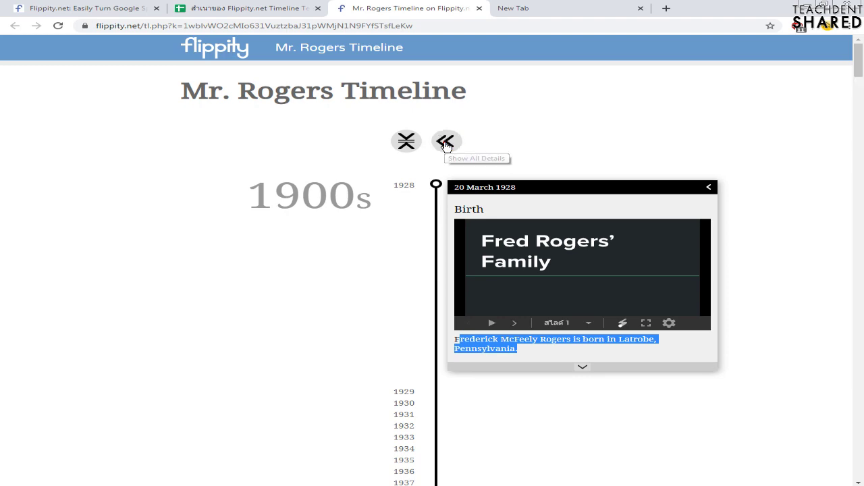
scroll(465, 202, "down", 3)
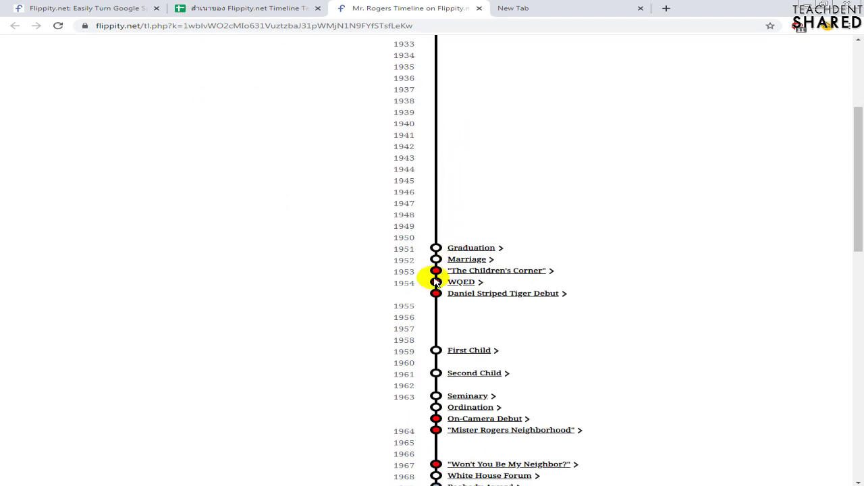
scroll(437, 272, "down", 2)
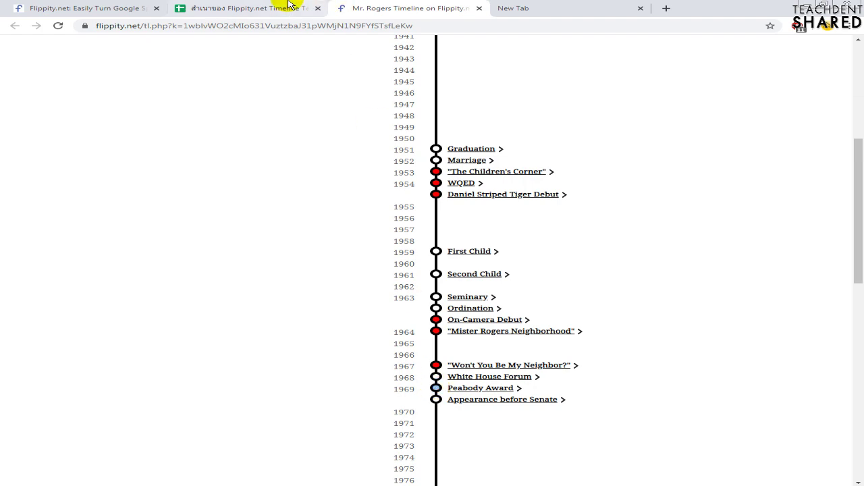
- Widen the Media column in the Demo sheet and inspect the media links for the Birth and "The Children's Corner" rows
left_click(308, 7)
left_click_drag(459, 465, 557, 458)
left_click_drag(495, 104, 535, 104)
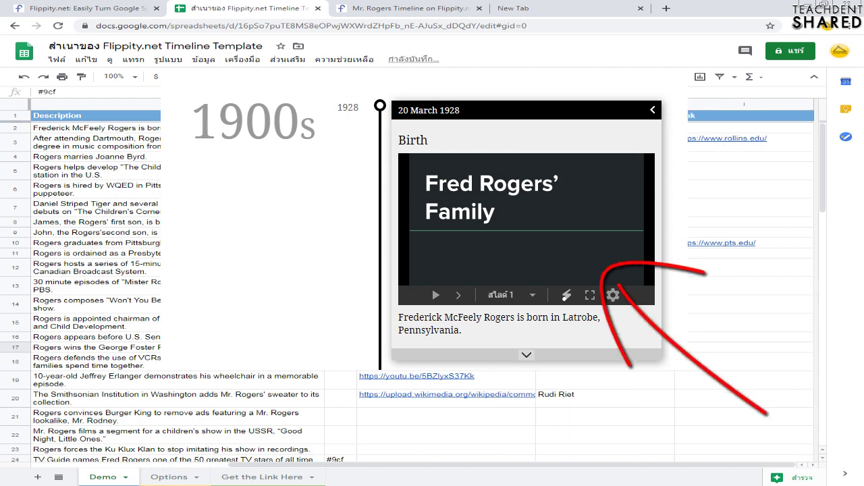
left_click(446, 128)
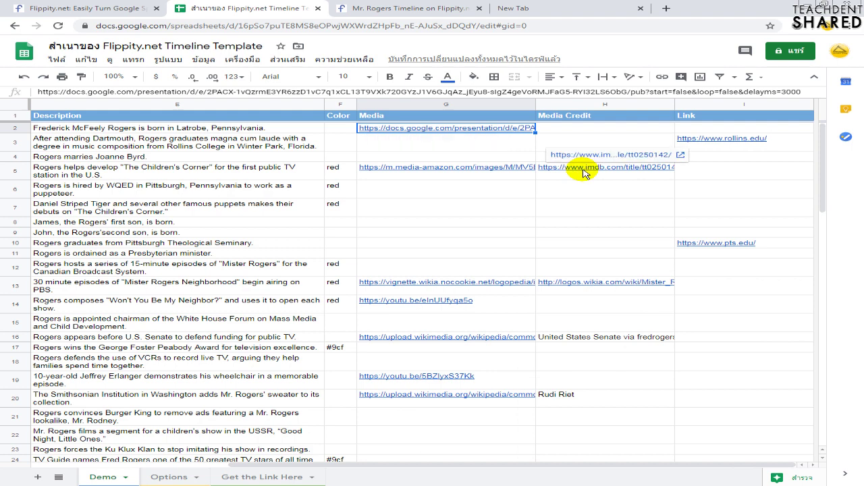
left_click(472, 169)
- Expand "The Children's Corner" event on the demo timeline and highlight the credit line under its picture
left_click_drag(341, 466, 138, 466)
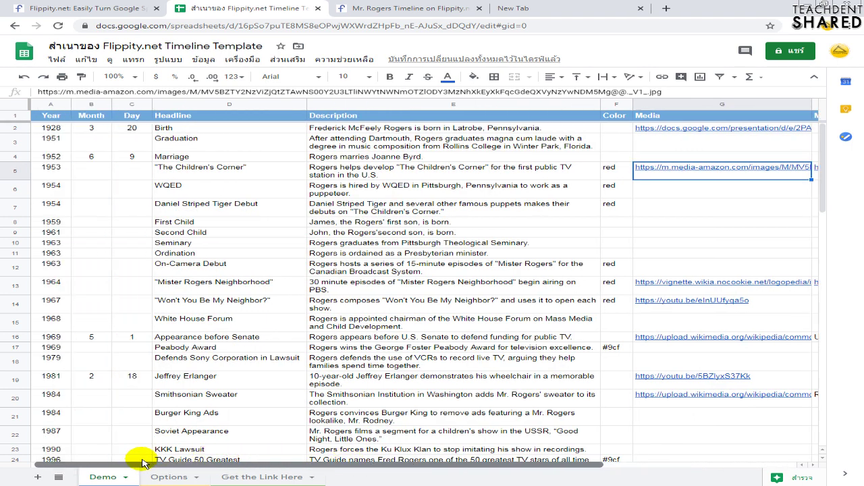
left_click(378, 8)
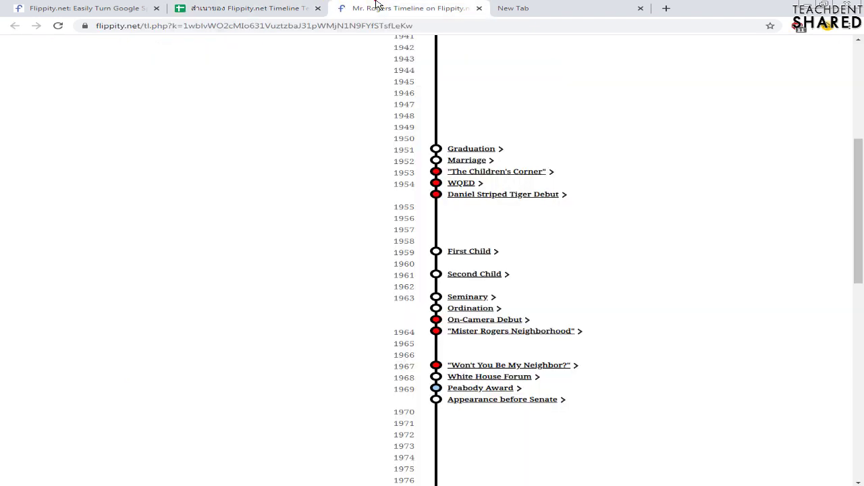
scroll(375, 258, "up", 1)
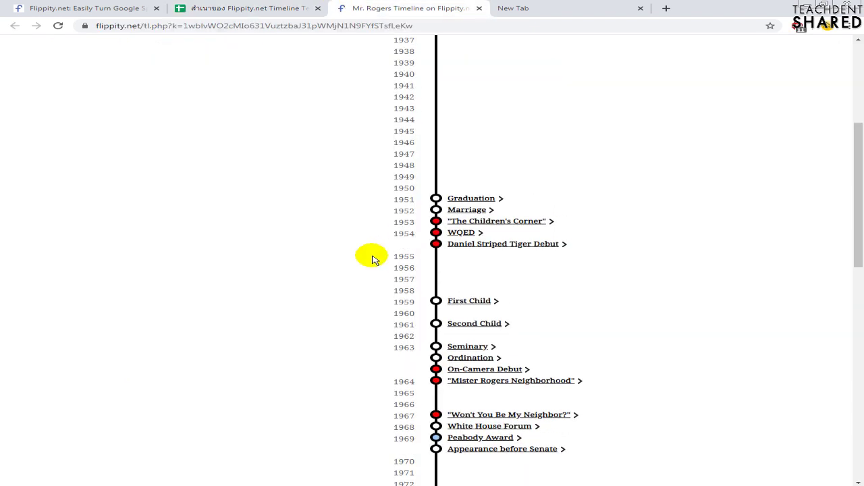
left_click(505, 221)
scroll(411, 263, "down", 1)
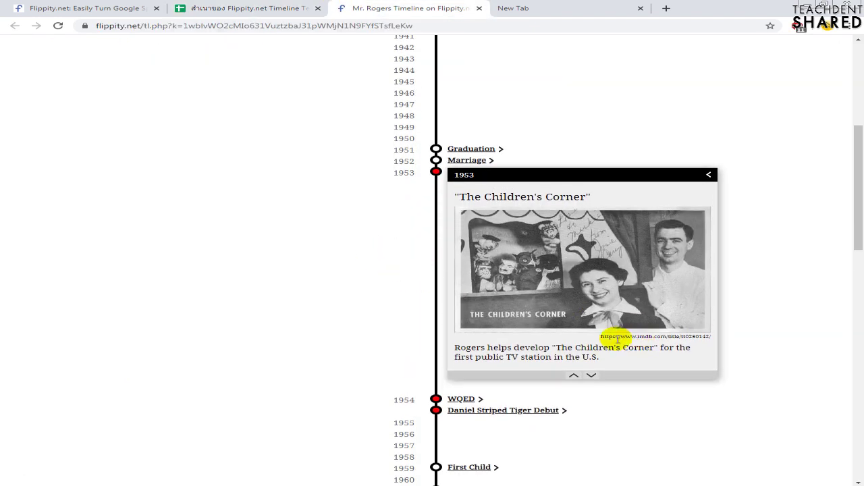
left_click_drag(601, 336, 712, 338)
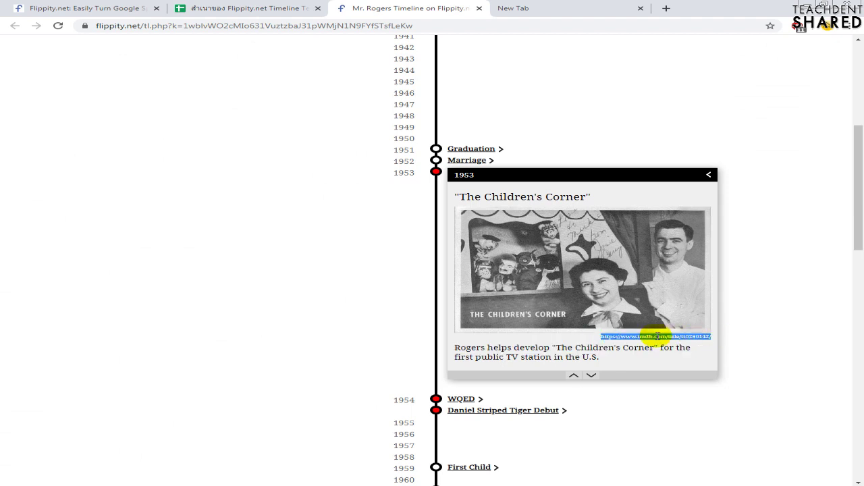
- Examine the Media Credit and Link columns of the template's Demo sheet
left_click(290, 5)
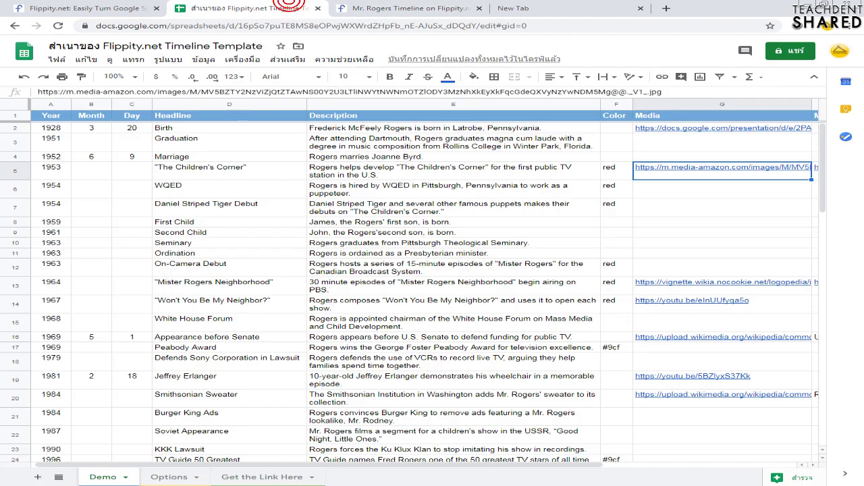
left_click_drag(530, 466, 719, 465)
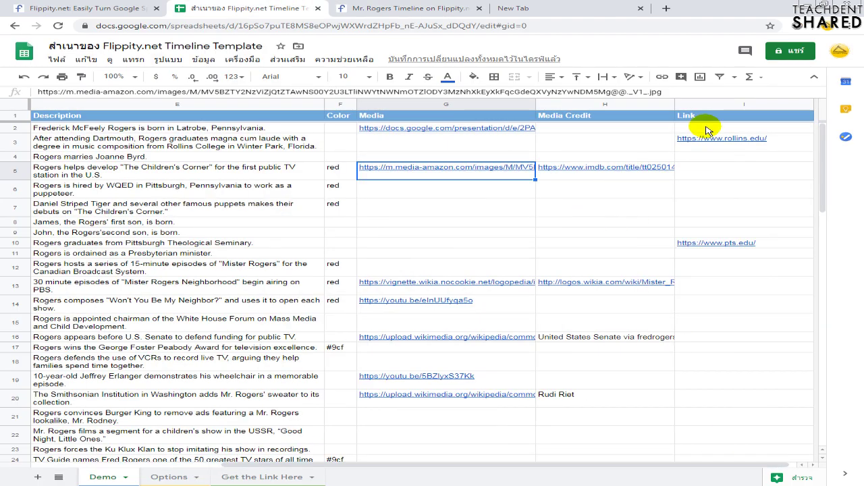
left_click_drag(578, 465, 347, 468)
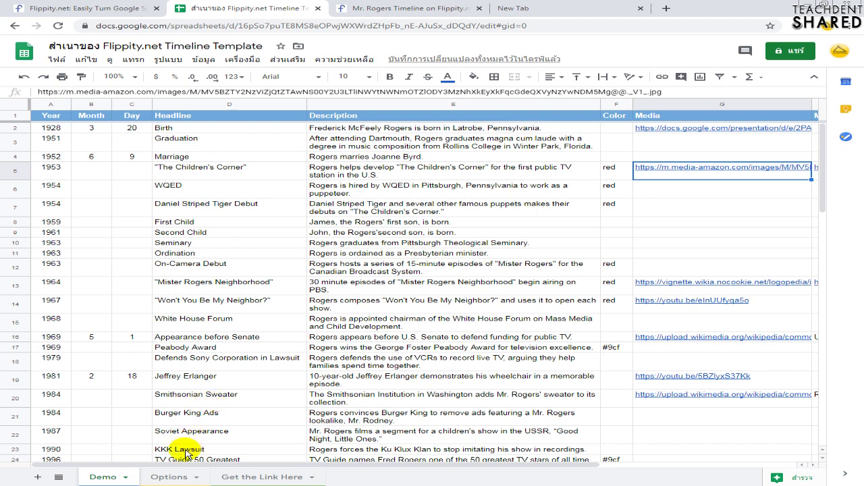
- Widen the Setting column in the Options sheet and select the Months setting to view its full value
left_click(170, 477)
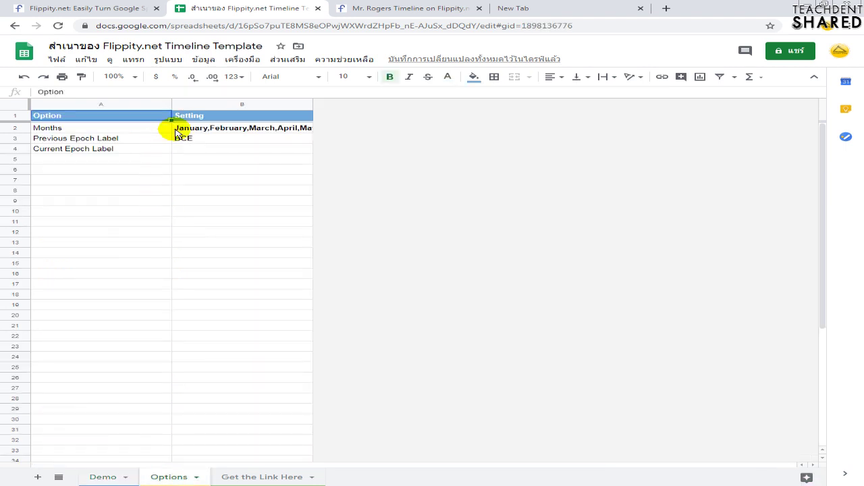
double_click(311, 108)
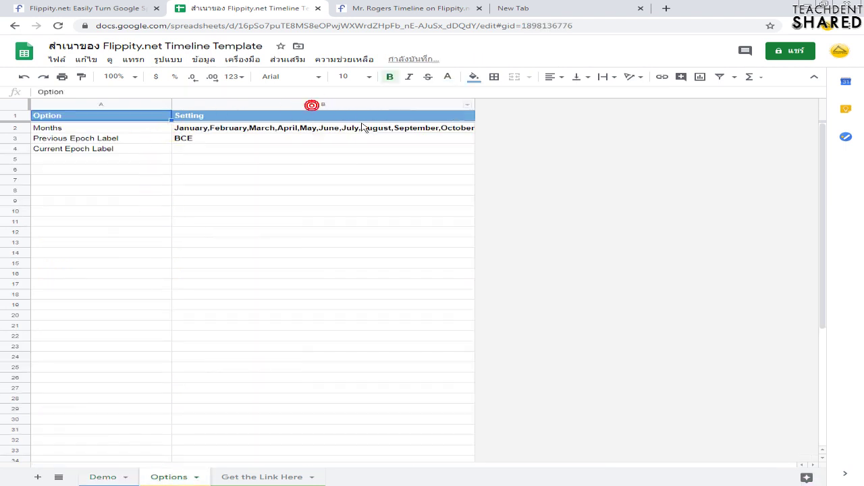
left_click(337, 127)
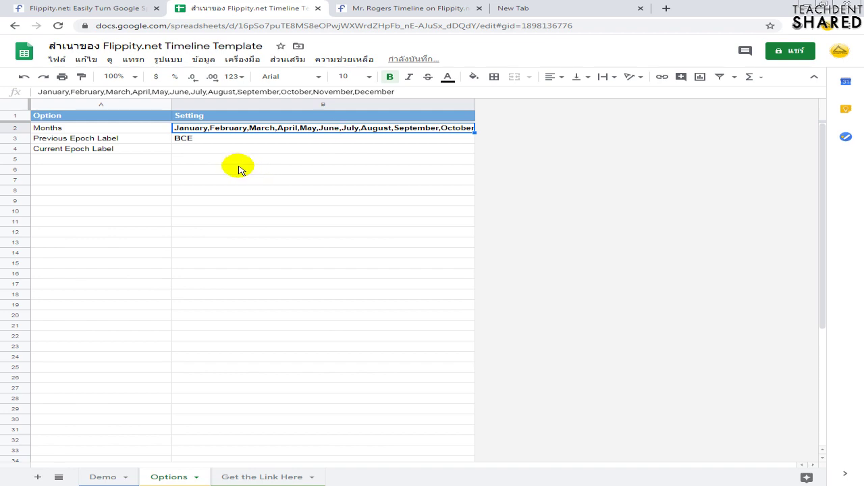
- Return to the Demo sheet, switch to Firefox, and close the Thai Wikipedia timeline, infographic search and infographic layout pages
left_click(109, 476)
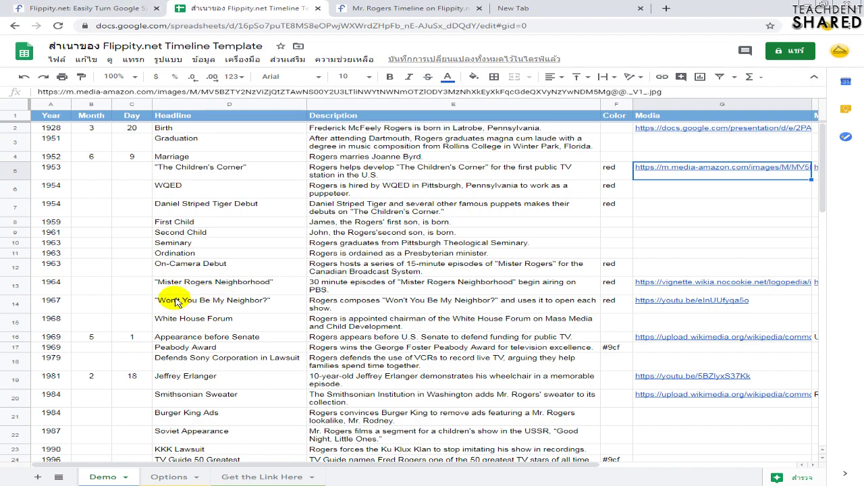
left_click(145, 474)
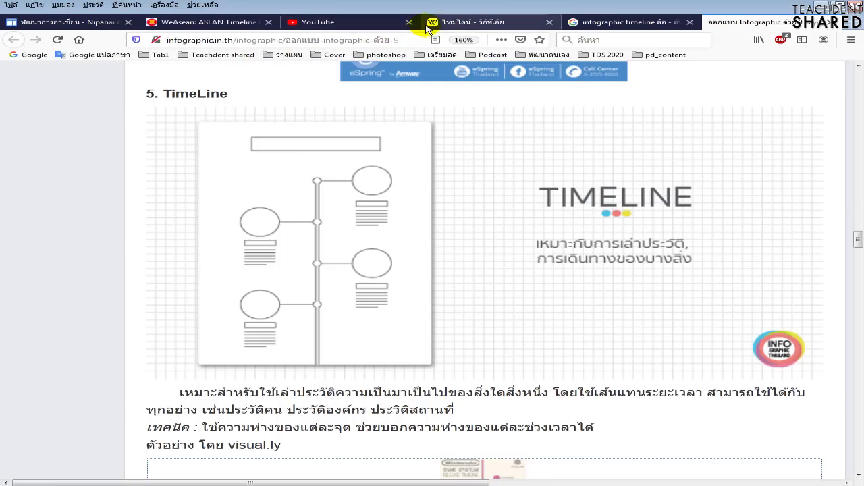
left_click(548, 22)
left_click(548, 22)
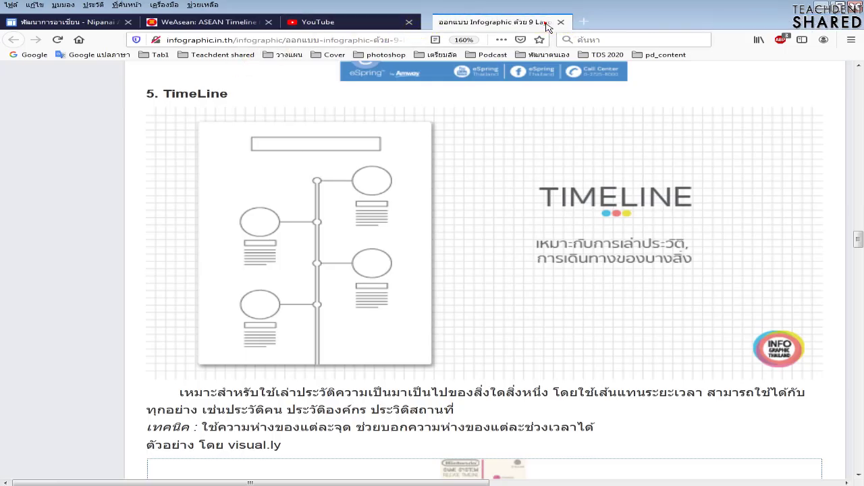
left_click(548, 22)
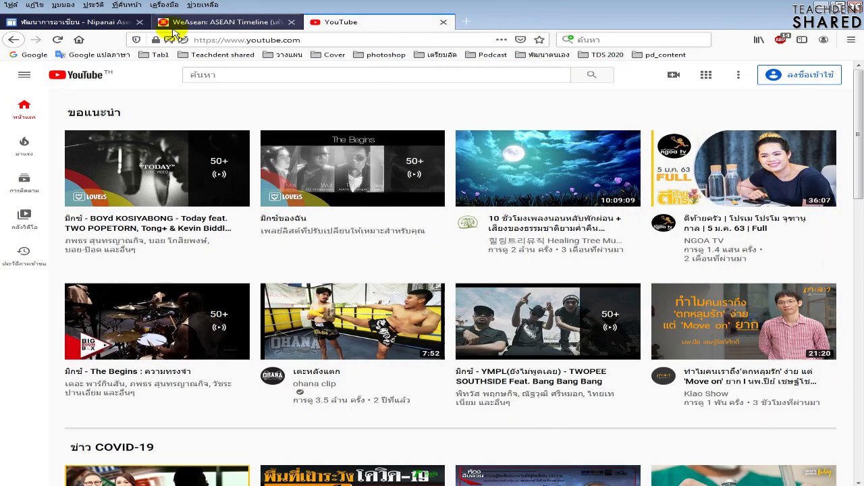
- Examine the Nipanai Asean development page and the WeAsean "ASEAN Timeline" article as source material
left_click(94, 22)
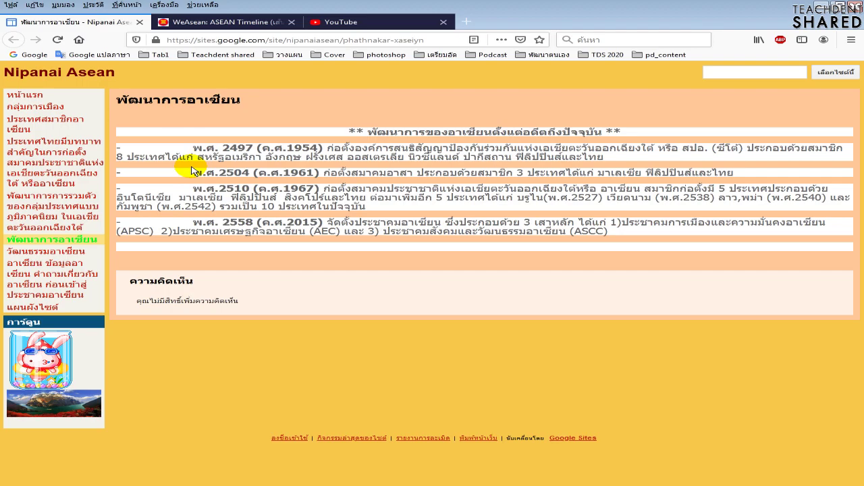
left_click(183, 22)
scroll(236, 157, "up", 10)
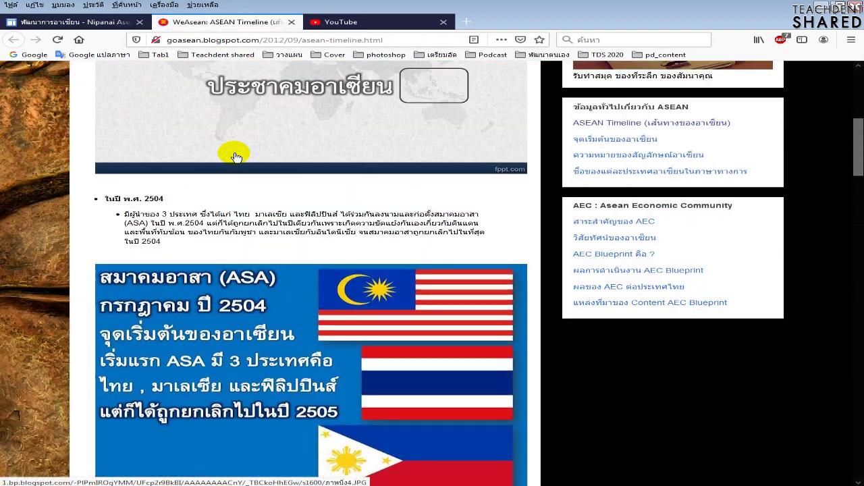
scroll(235, 158, "up", 5)
scroll(236, 158, "down", 3)
scroll(235, 157, "up", 4)
scroll(236, 157, "down", 1)
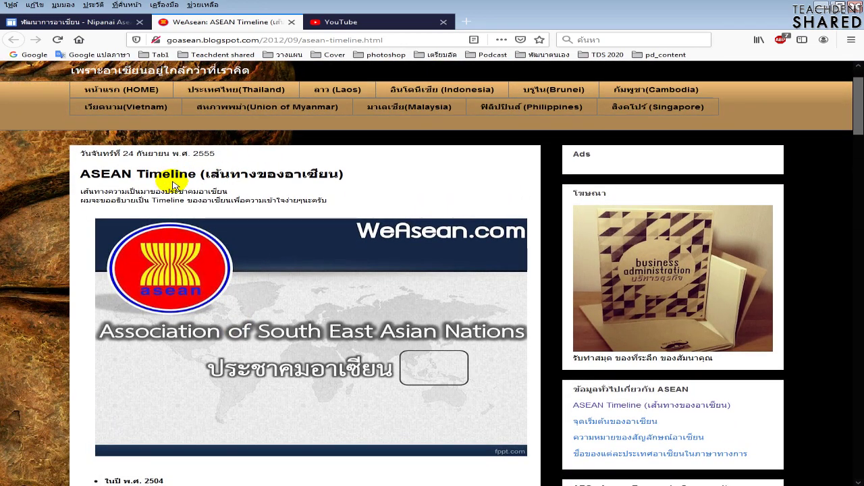
scroll(173, 184, "down", 1)
scroll(173, 185, "down", 2)
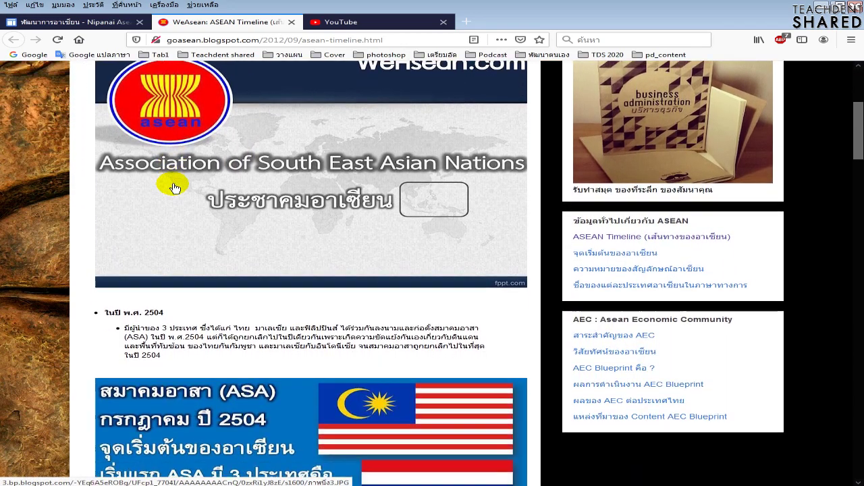
- Copy the year 2504 from the ASEAN Timeline article into row 2's Year cell in the Demo sheet and clear that row's Month and Day
double_click(154, 311)
key("ctrl+c")
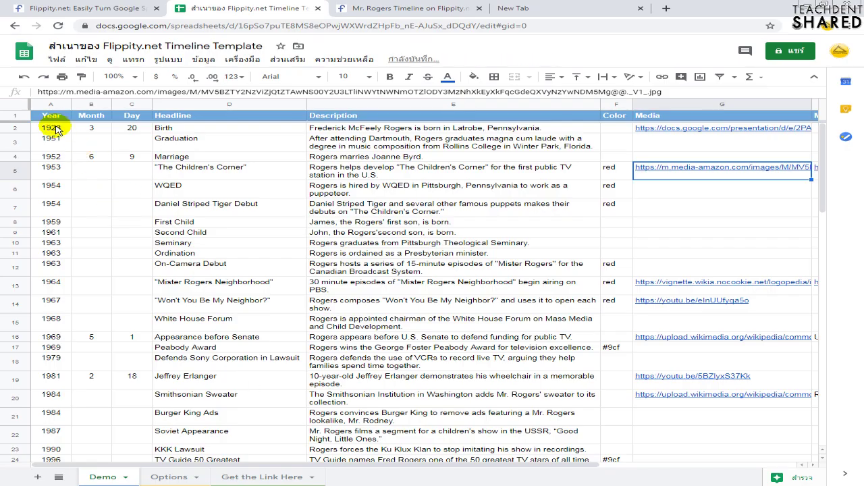
left_click(51, 127)
key("ctrl+v")
left_click(81, 98)
left_click(59, 127)
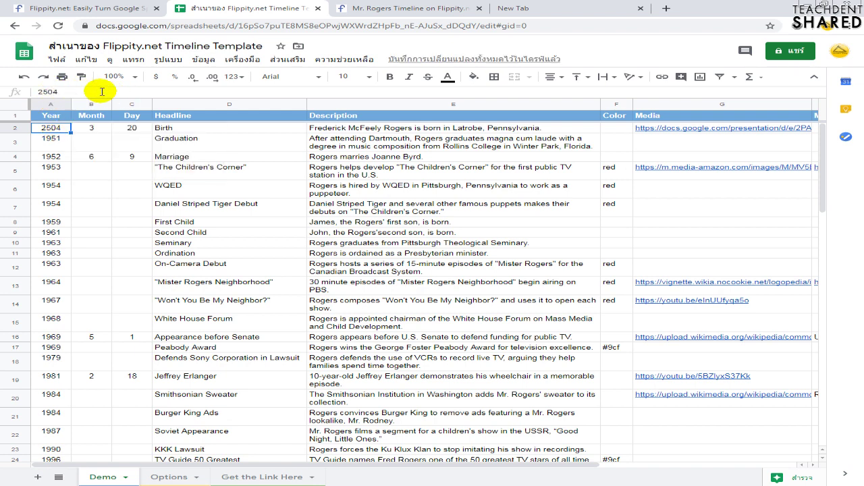
left_click(101, 130)
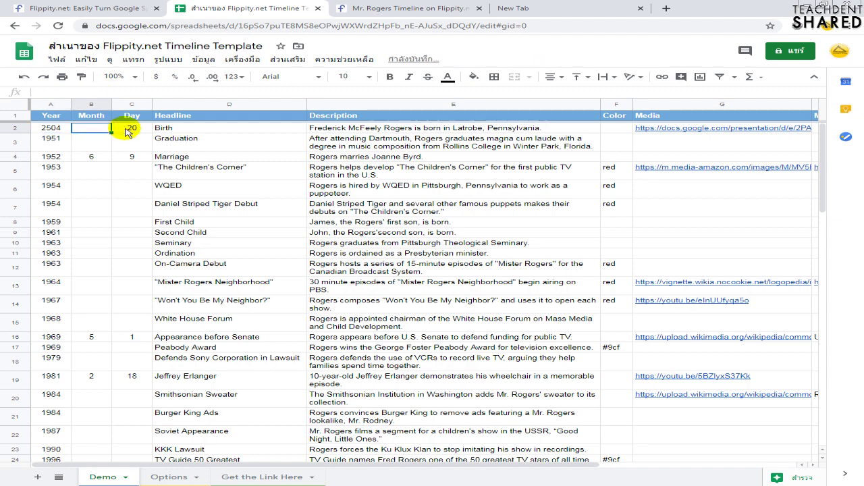
left_click(129, 128)
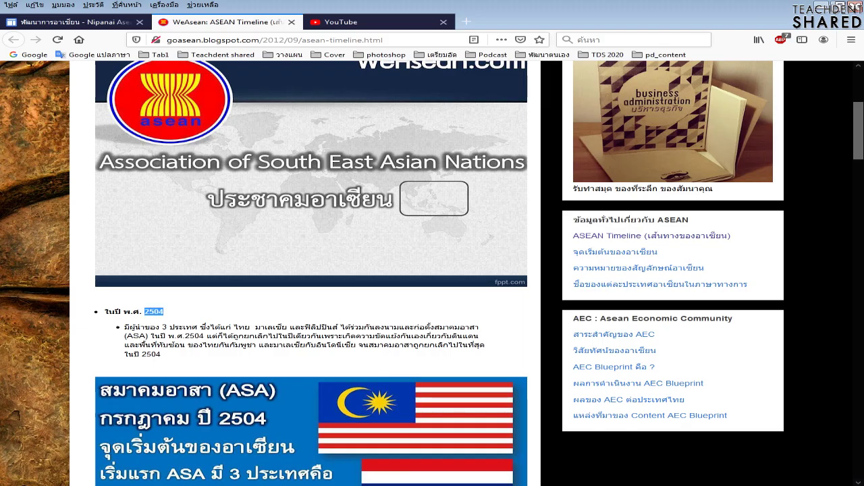
- Copy "ก่อตั้งสมาคมอาสา (ASA)" from the article's 2504 paragraph into row 2's Headline cell
left_click(184, 318)
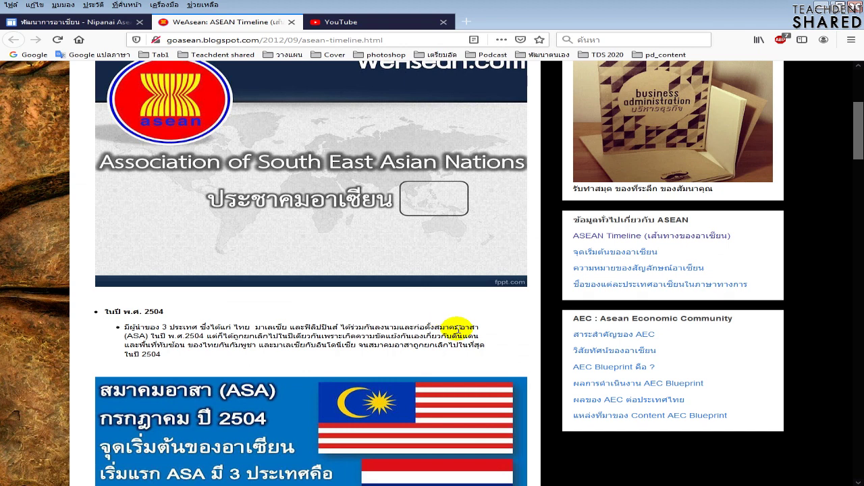
left_click_drag(414, 326, 480, 331)
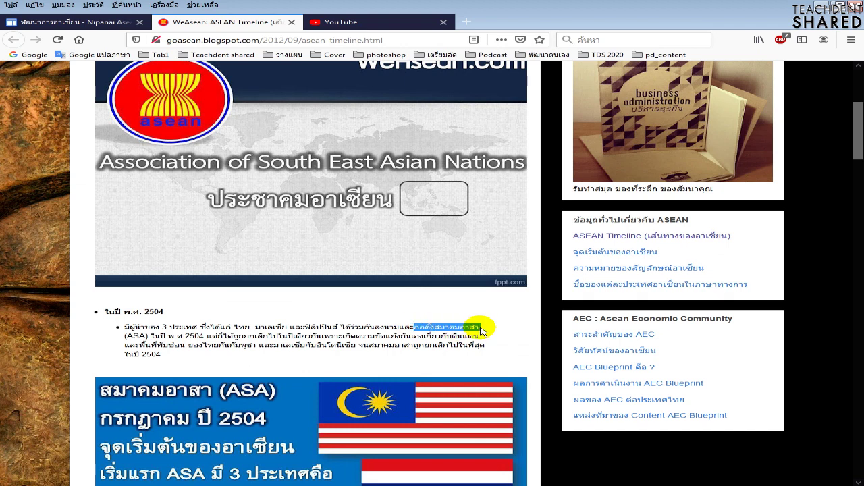
left_click_drag(482, 331, 147, 335)
key("ctrl+c")
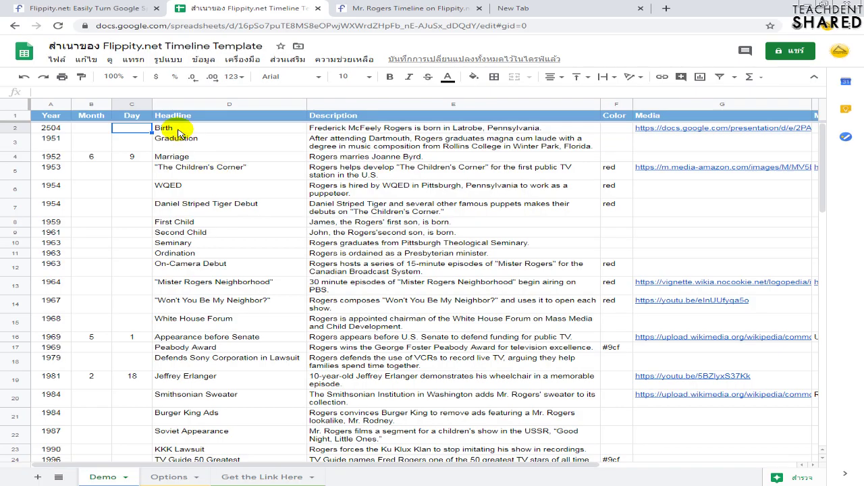
left_click(179, 128)
key("ctrl+v")
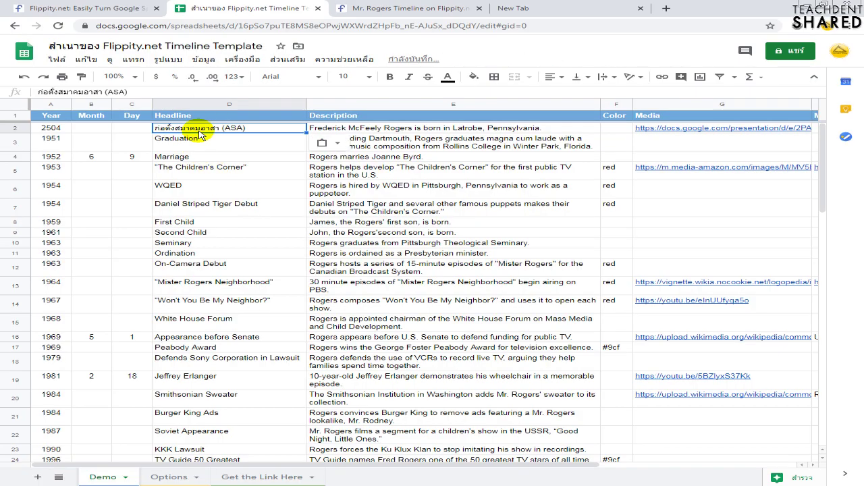
- Copy the article's full paragraph on the year 2504 into row 2's Description cell
key("alt+Tab")
left_click(209, 323)
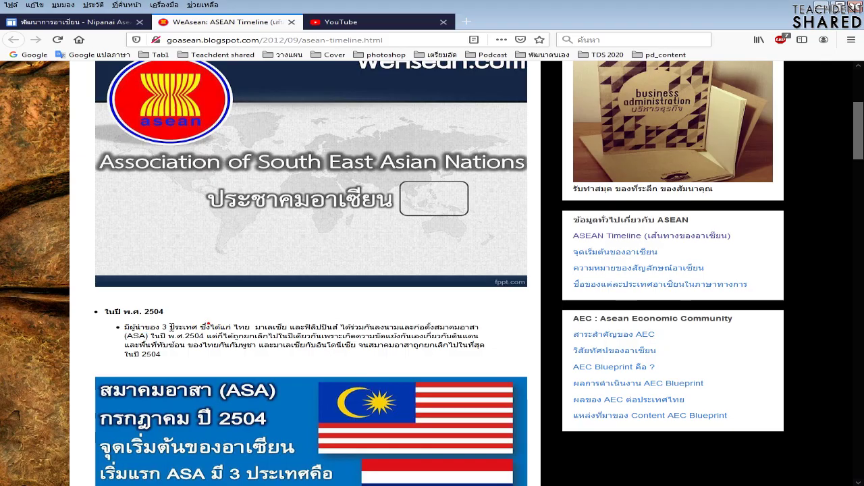
left_click_drag(125, 329, 181, 357)
key("ctrl+c")
key("alt+Tab")
left_click(410, 128)
key("ctrl+v")
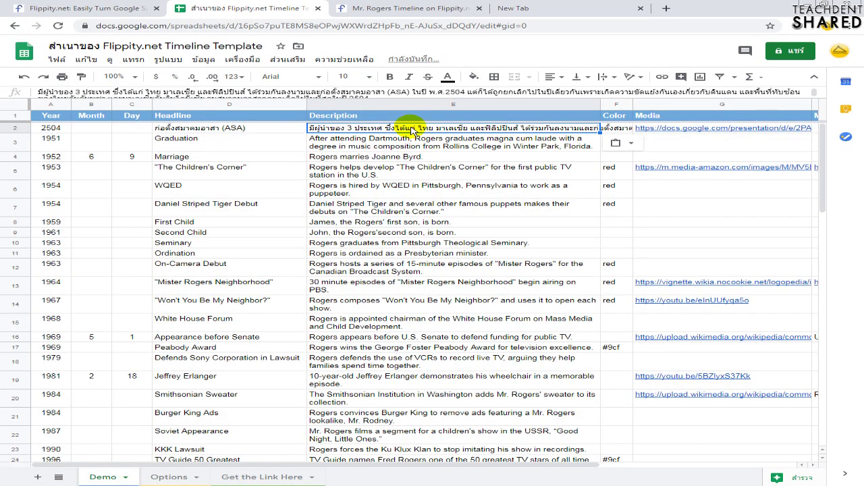
- Undo the Description paste in row 2 and insert the copied paragraph as plain cell text that keeps the original wrapping
double_click(410, 128)
left_click(405, 177)
left_click(412, 130)
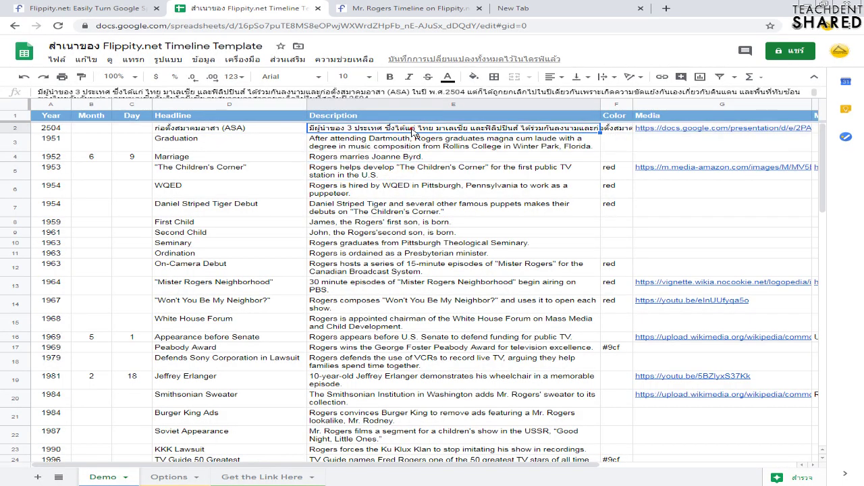
left_click(492, 186)
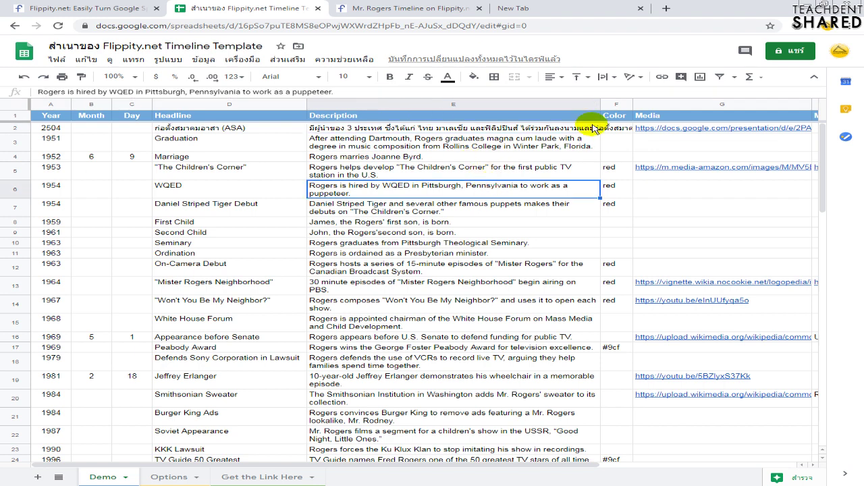
left_click(404, 132)
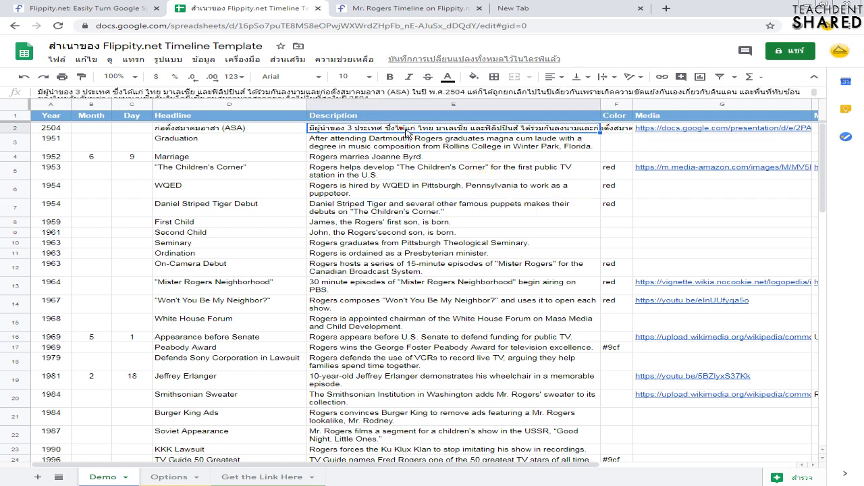
key("ctrl+v")
left_click_drag(270, 92, 31, 94)
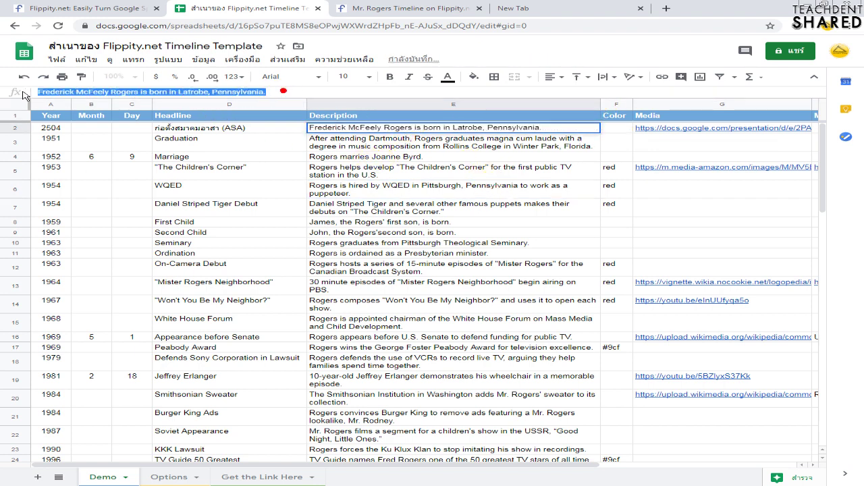
key("ctrl+z")
key("Return")
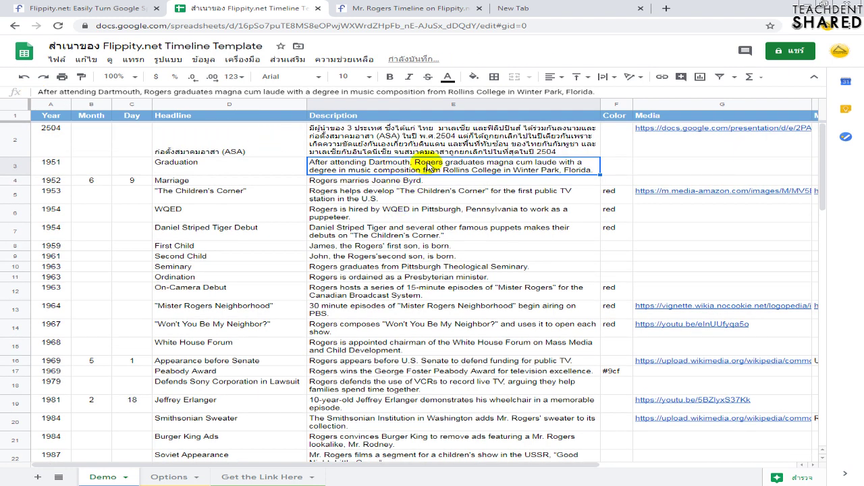
left_click(426, 149)
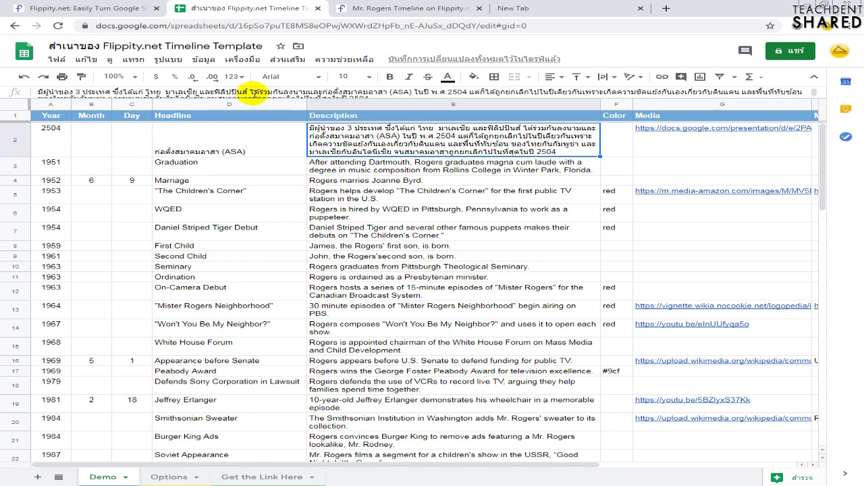
- Set the Color of the 2504 event in row 2 to red
left_click_drag(421, 465, 540, 470)
left_click(422, 145)
left_click(335, 144)
type("red")
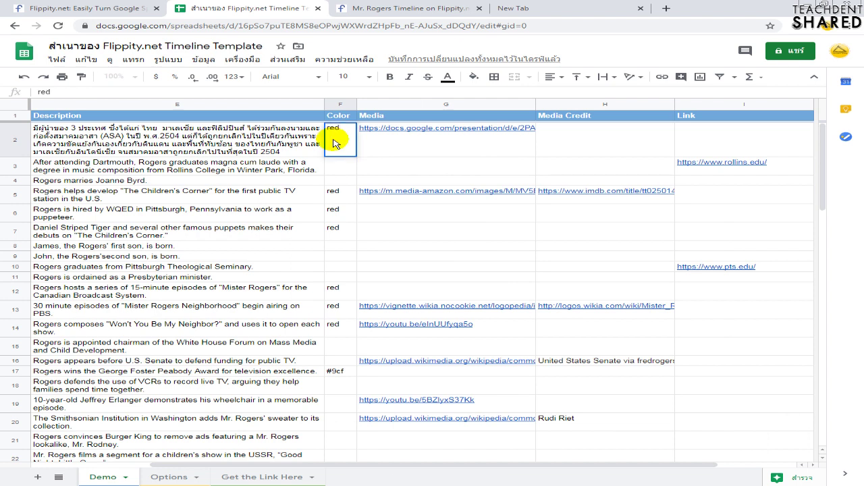
key("Tab")
- Open the ASA flags image from the ASEAN Timeline article on its own and copy its full web address
key("alt+Tab")
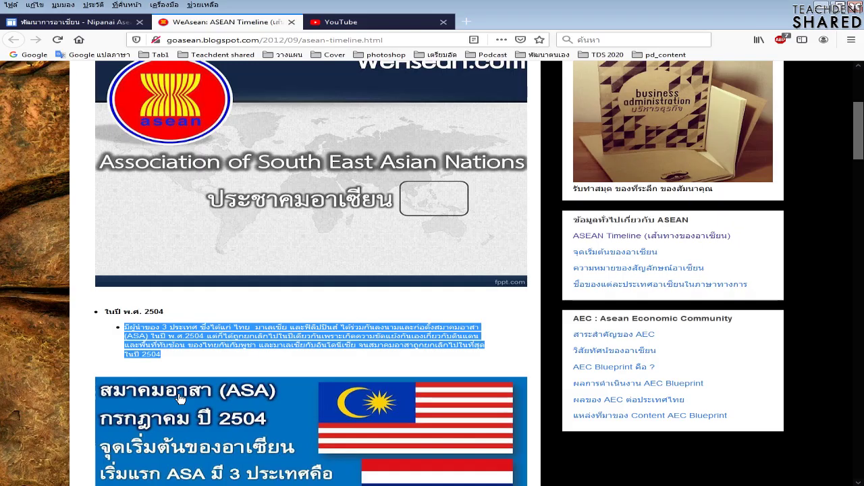
scroll(75, 290, "down", 6)
left_click(74, 291)
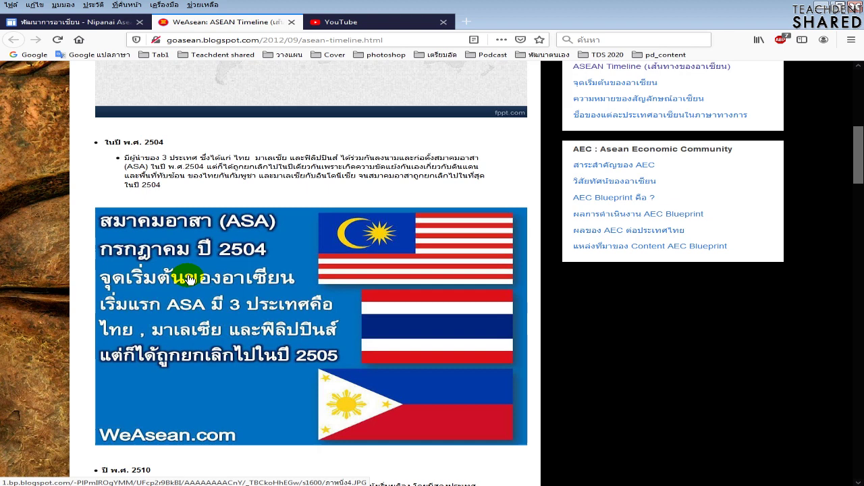
right_click(189, 280)
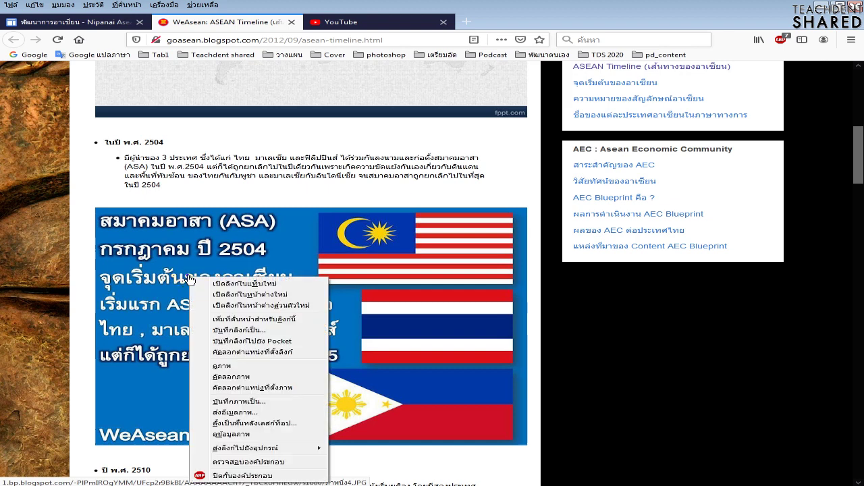
left_click(227, 366)
left_click_drag(417, 39, 621, 39)
left_click(456, 40)
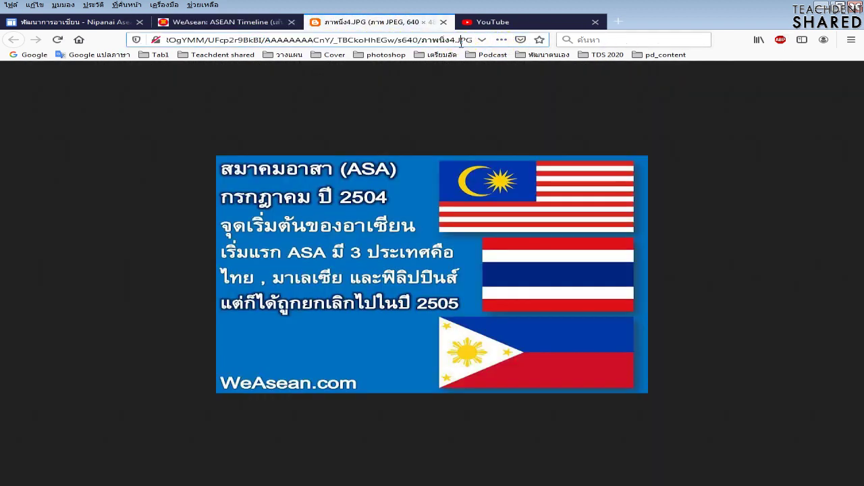
left_click_drag(457, 41, 486, 40)
key("ctrl+a")
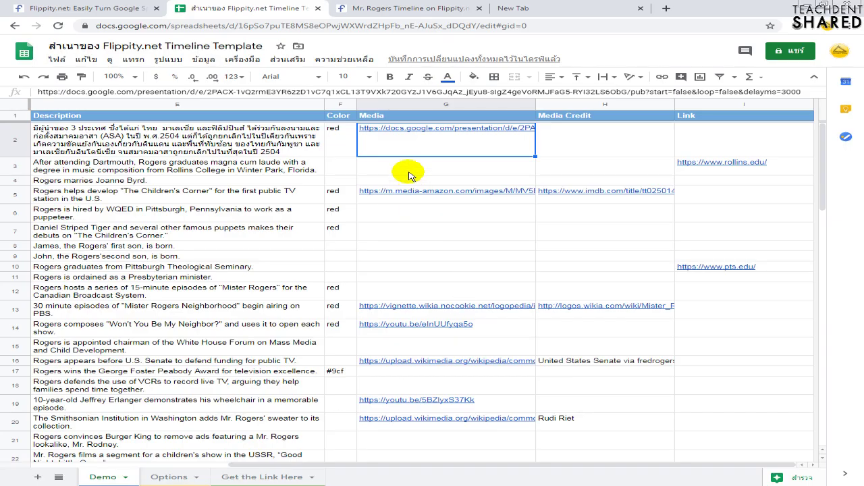
- Replace row 2's Media link with the copied address of the ASA flags image
left_click(261, 92)
key("ctrl+a")
key("ctrl+v")
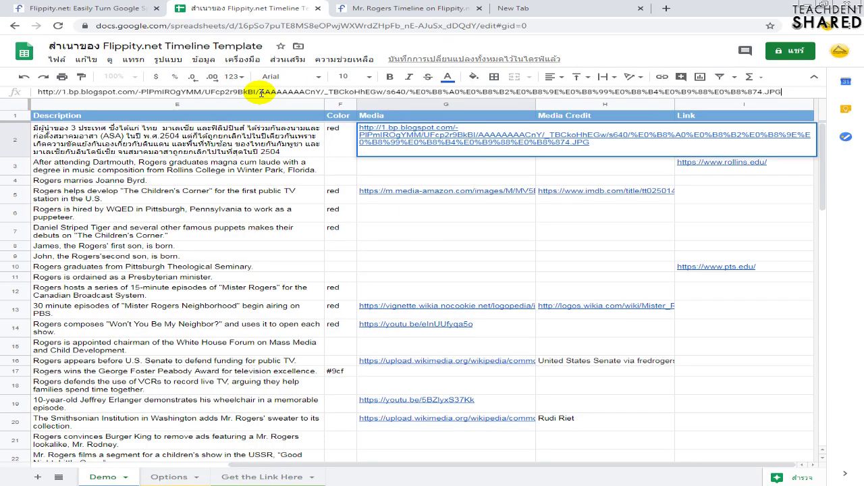
key("Return")
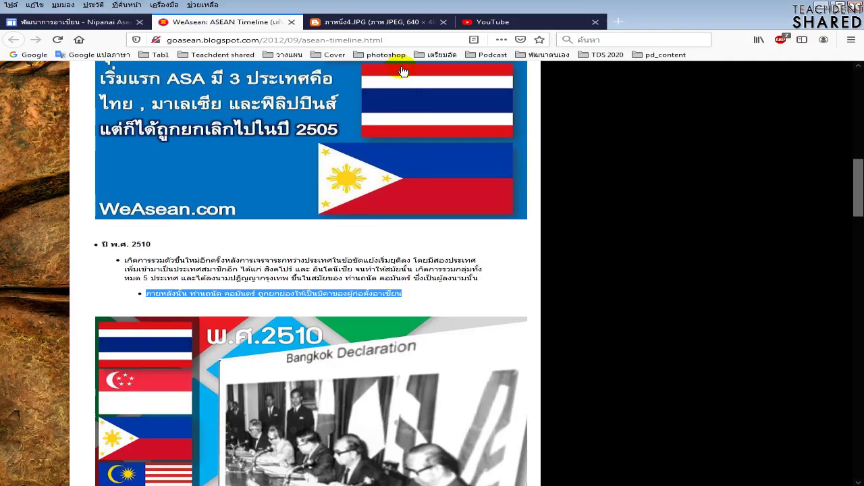
- Search YouTube for ผู้ก่อตั้งอาเซียน
left_click(523, 24)
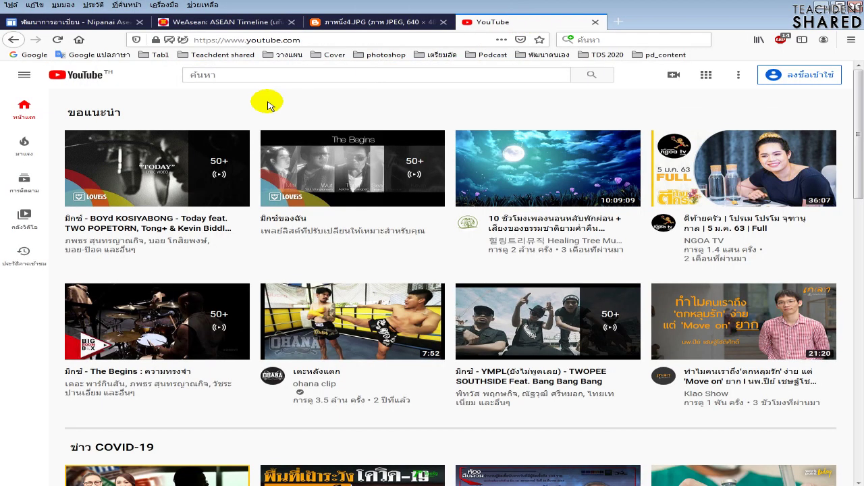
left_click(215, 76)
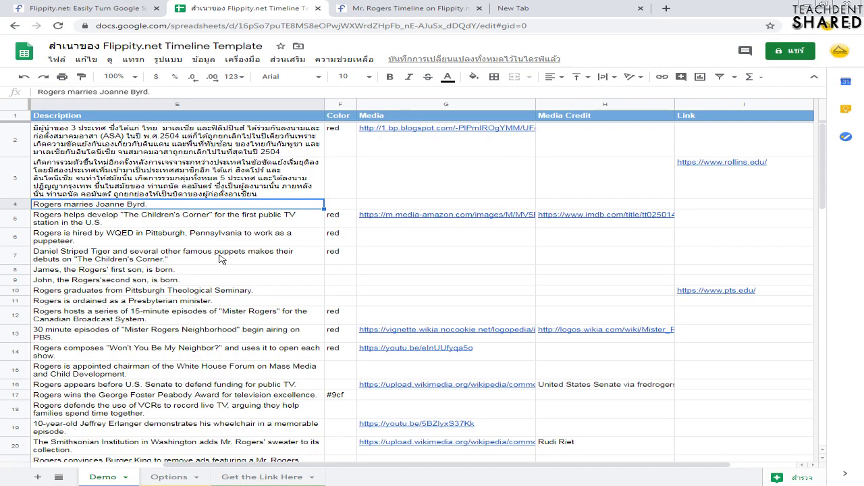
key("ctrl+v")
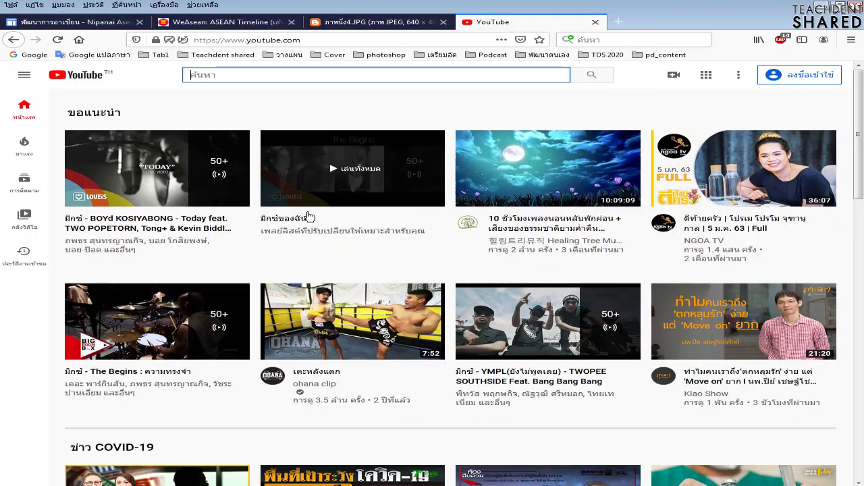
type("ผู้ก่อตั้งอ")
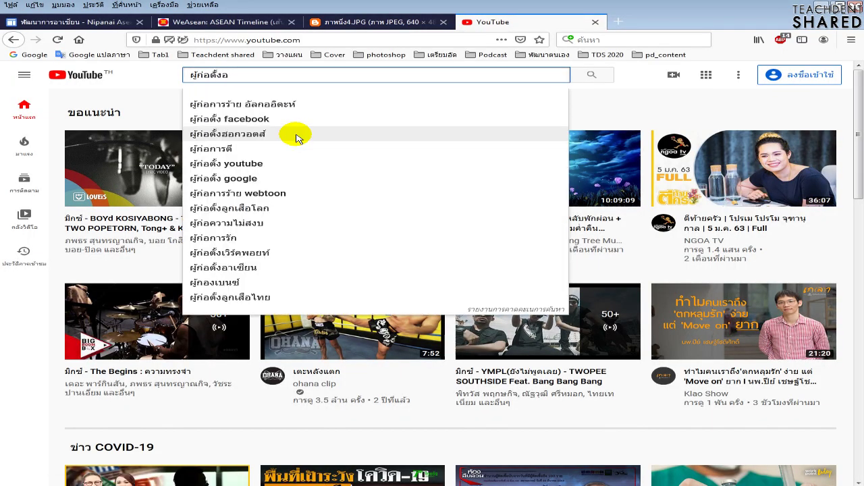
type("าเซียน")
key("Return")
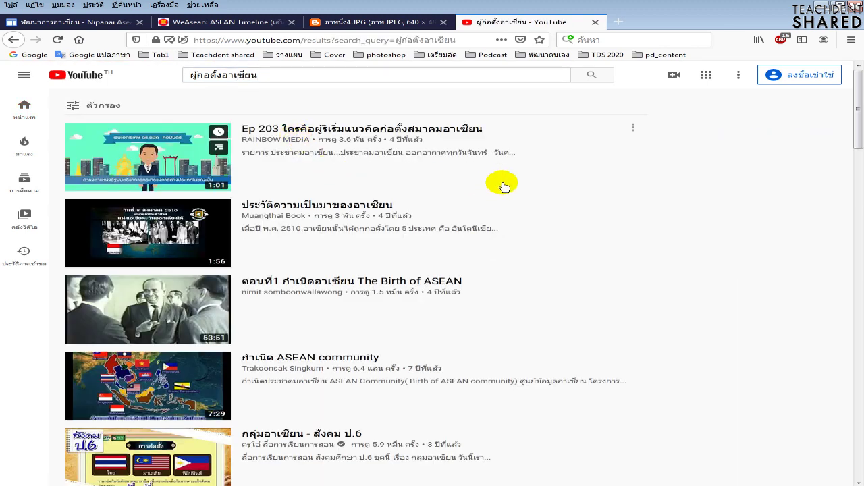
- Open and pause the Ep 203 RAINBOW MEDIA video, and copy the video ID from its address into a blank Notepad note
left_click(142, 169)
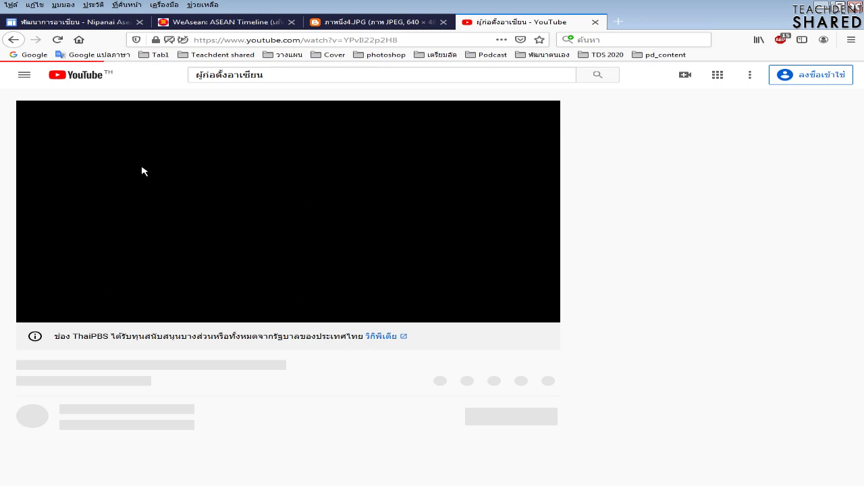
left_click(39, 311)
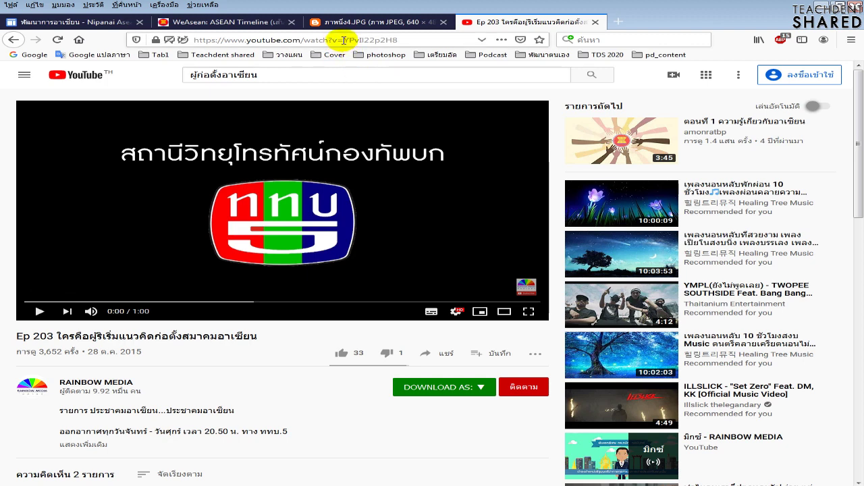
left_click_drag(345, 41, 437, 43)
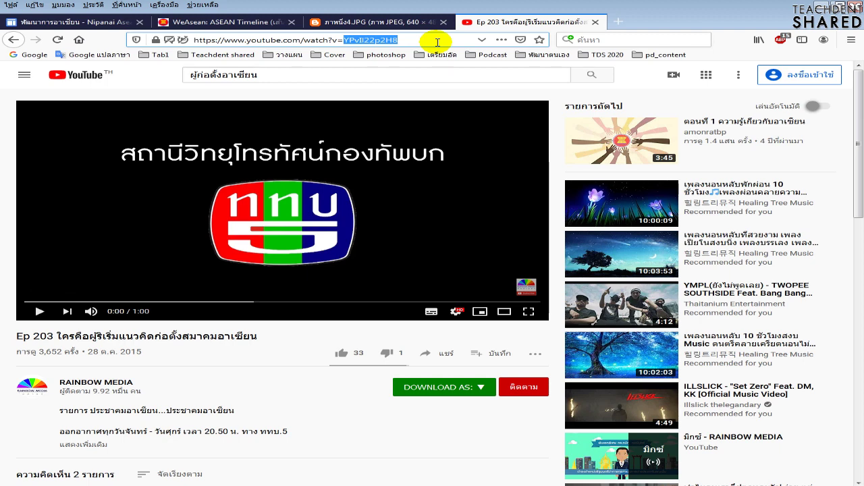
left_click(302, 485)
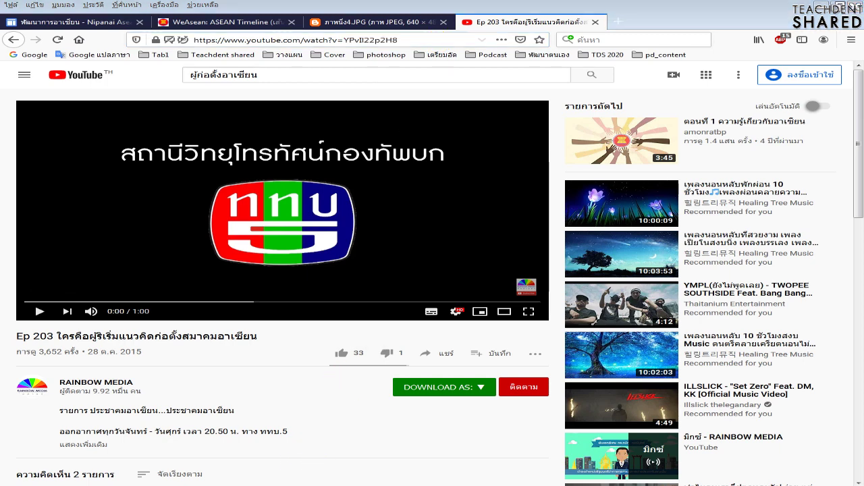
type("YPvII22p2H8")
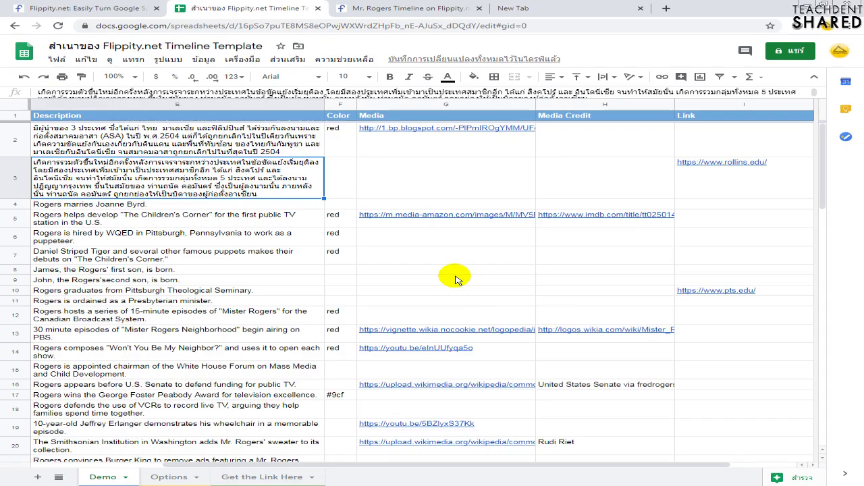
scroll(456, 278, "down", 1)
left_click(492, 398)
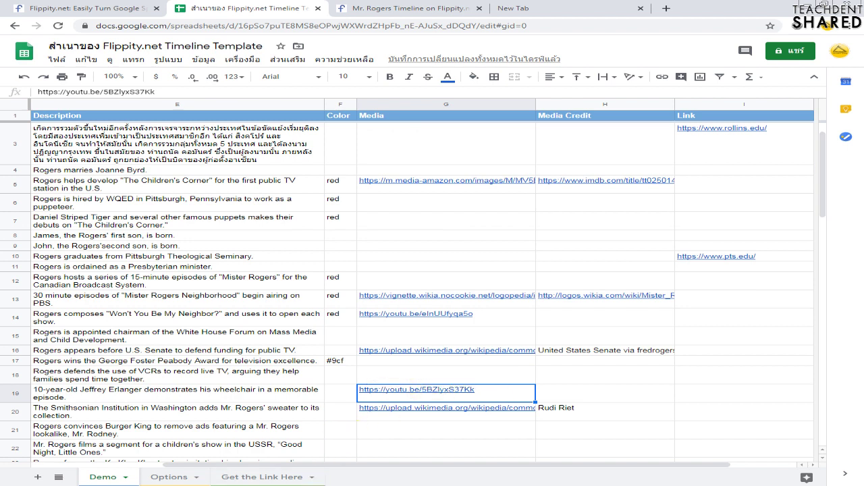
key("alt+Tab")
double_click(365, 256)
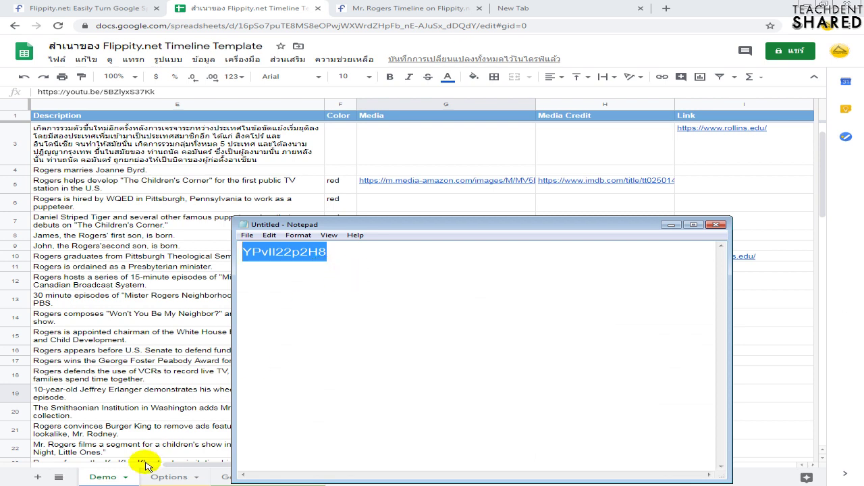
double_click(118, 91)
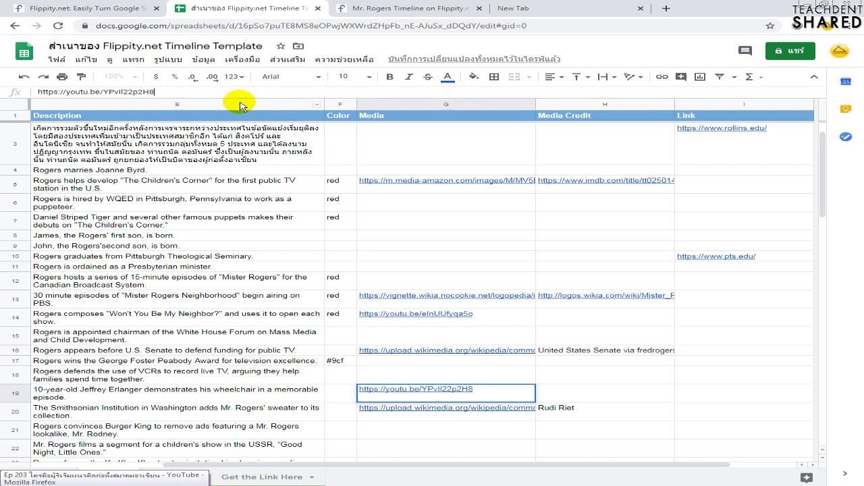
key("Return")
- Copy row 19's edited youtu.be link into the Media cell of the 2510 event in row 3
left_click(496, 398)
key("ctrl+c")
scroll(479, 304, "up", 1)
left_click(446, 182)
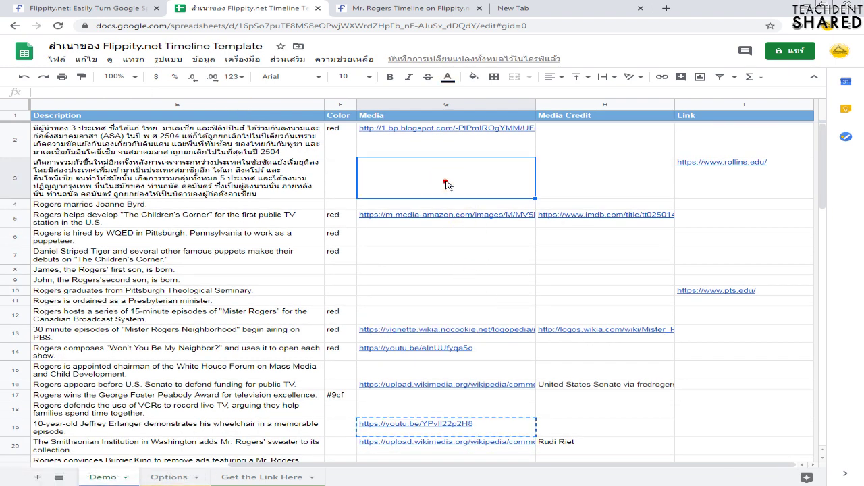
key("ctrl+v")
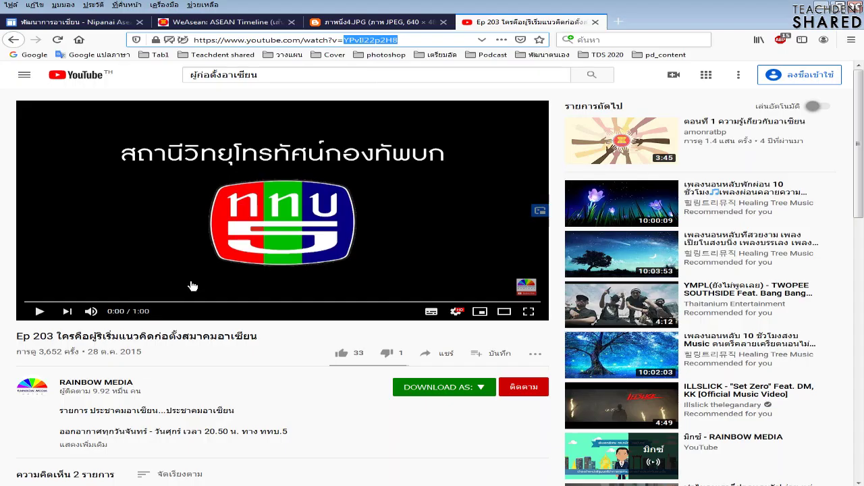
left_click(233, 23)
left_click(260, 40)
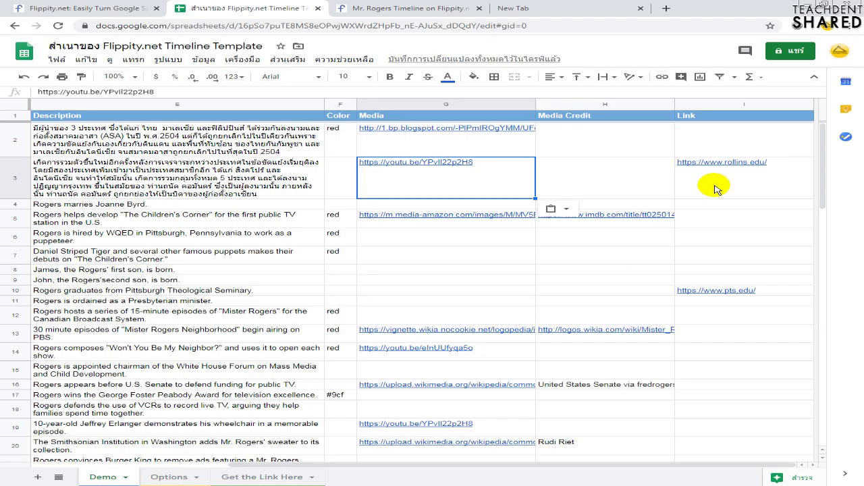
left_click(717, 186)
key("ctrl+v")
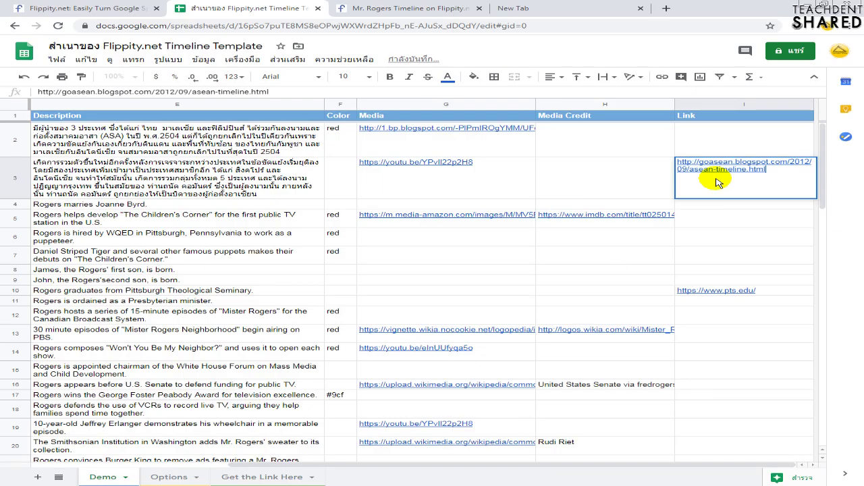
left_click(708, 249)
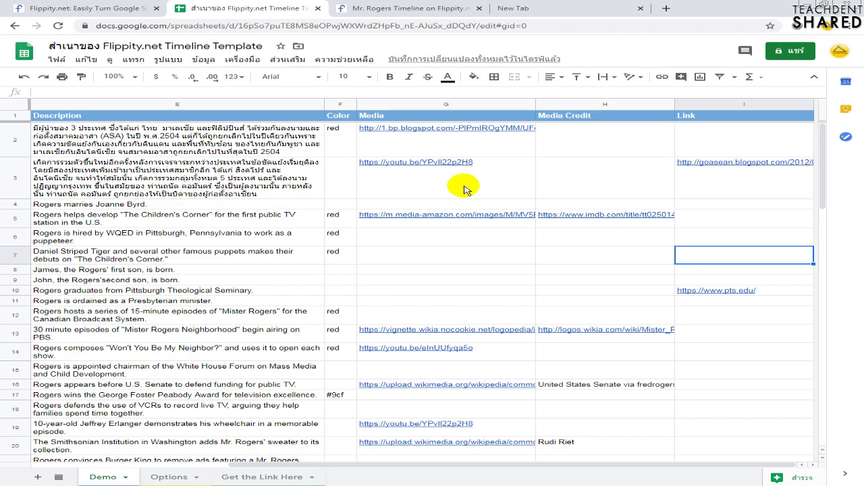
- Clear all remaining demo events in every column, from the 1954 WQED event in row 6 down to the 2018 Documentary event
left_click(480, 195)
left_click_drag(245, 465, 64, 471)
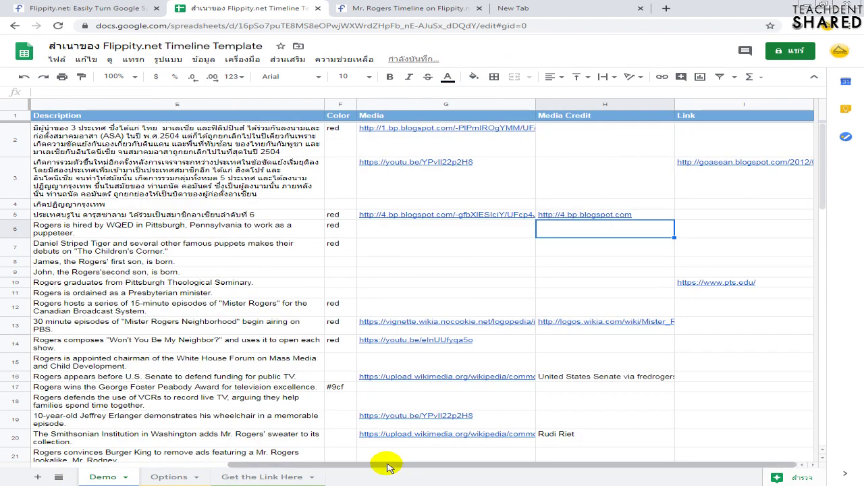
left_click_drag(385, 464, 192, 469)
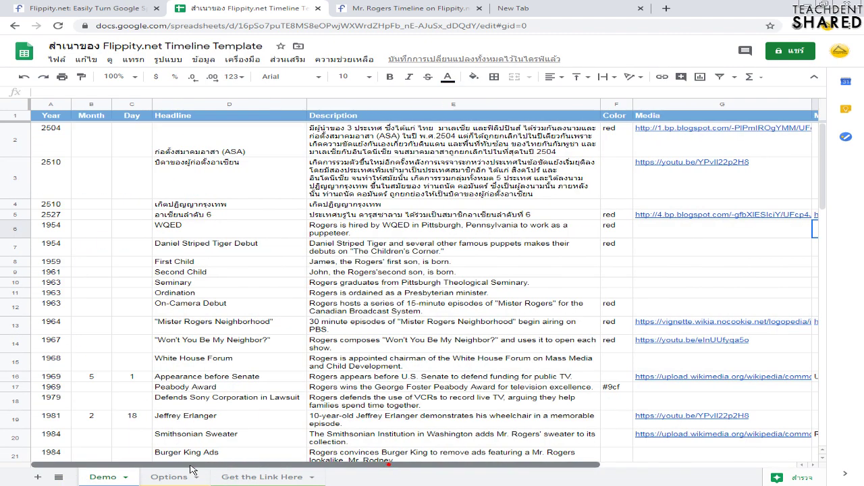
left_click(53, 230)
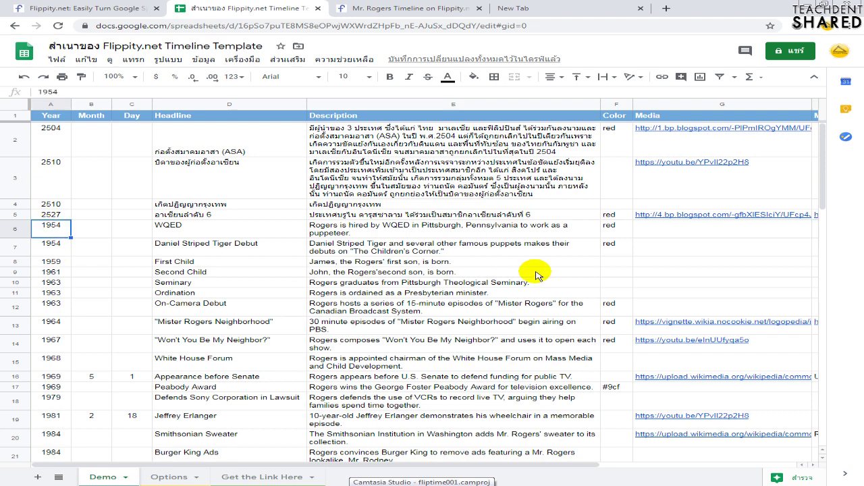
left_click(113, 76)
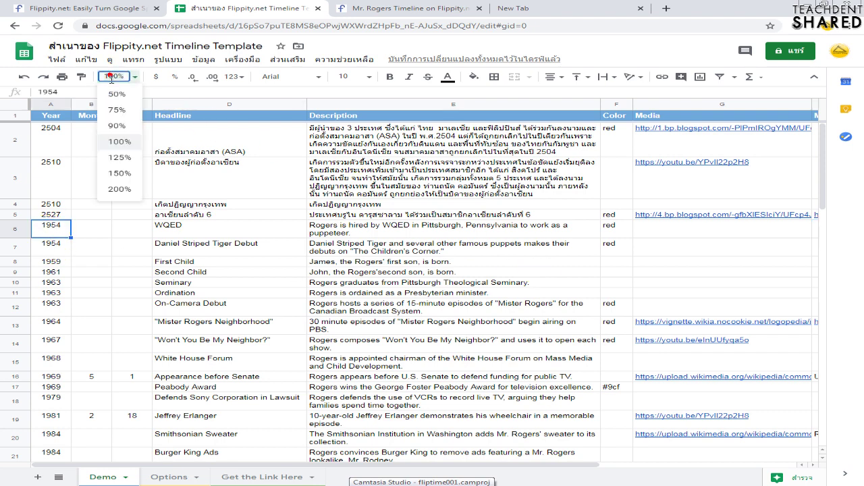
left_click(117, 109)
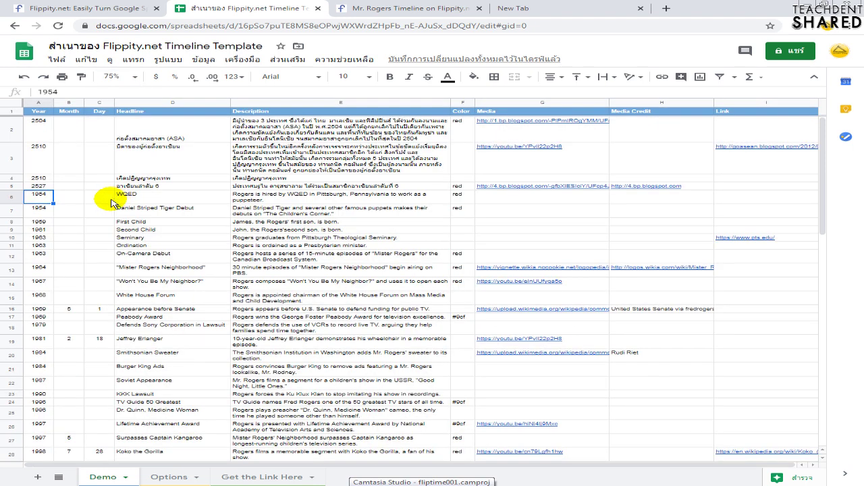
left_click(108, 77)
left_click(115, 95)
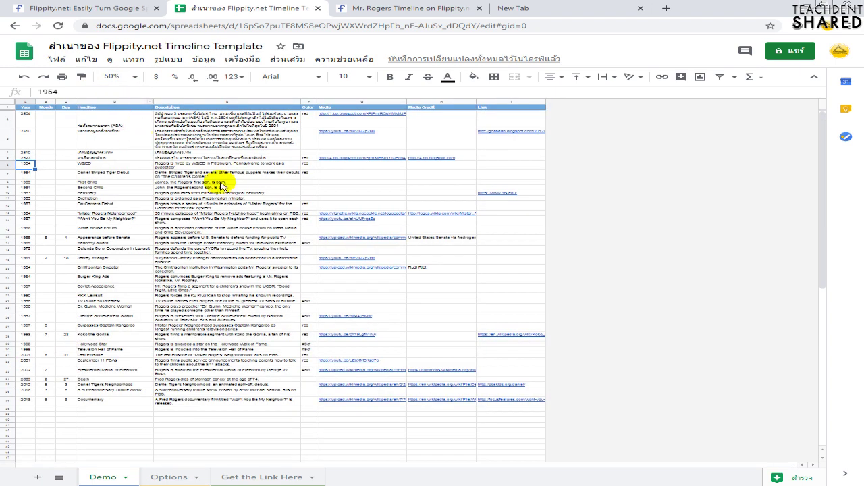
left_click(534, 405, "shift")
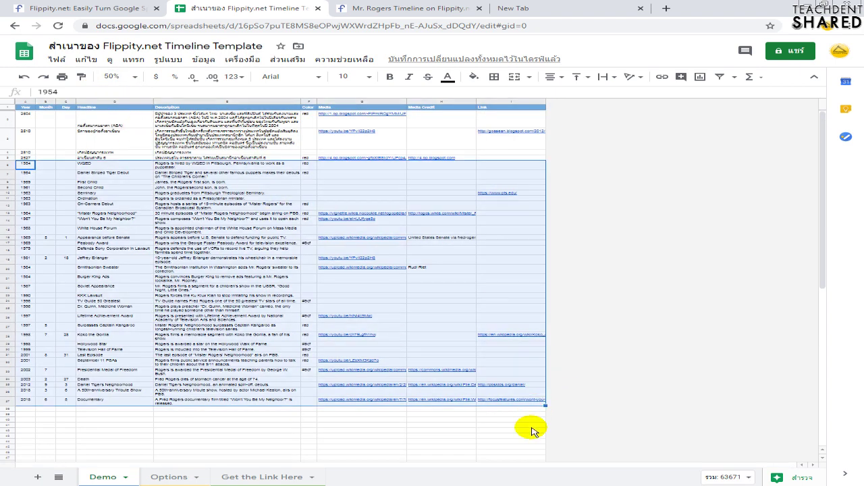
key("Delete")
left_click(474, 277)
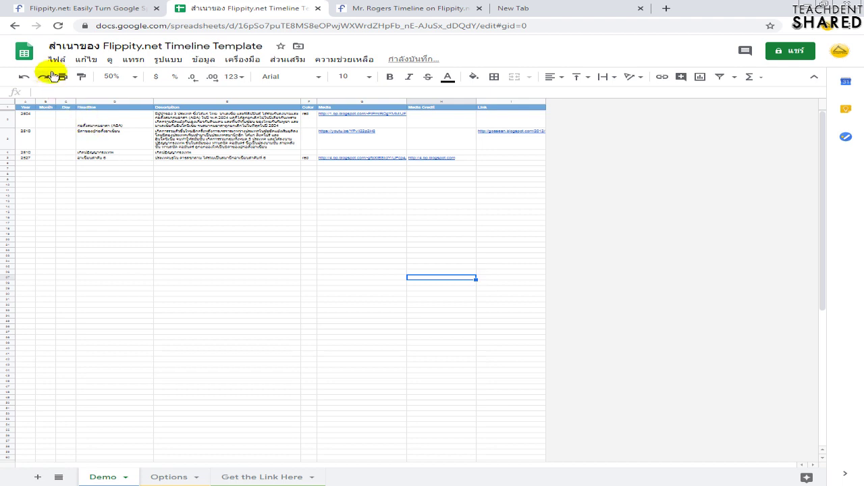
- Set the Color of the 2510 event in row 3 to blue
left_click(114, 76)
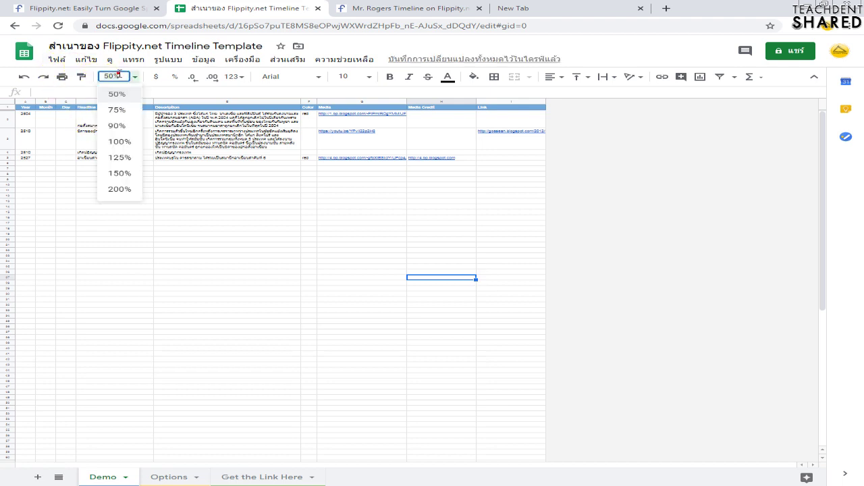
left_click(118, 140)
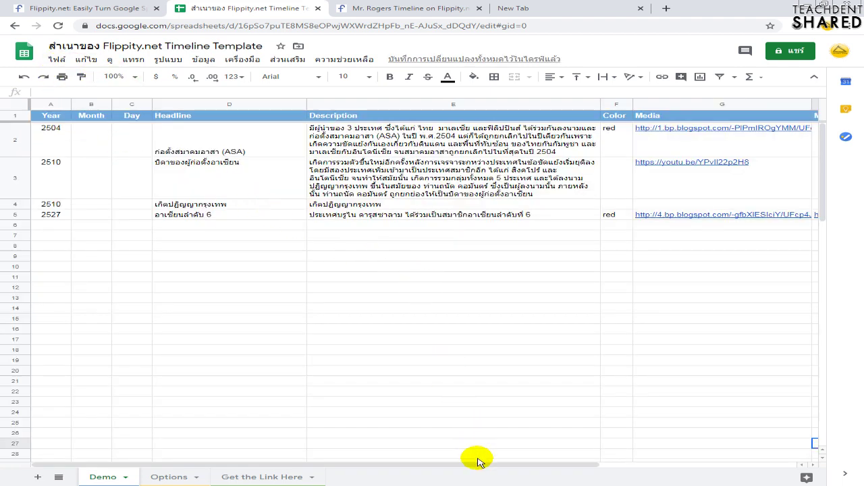
left_click(614, 189)
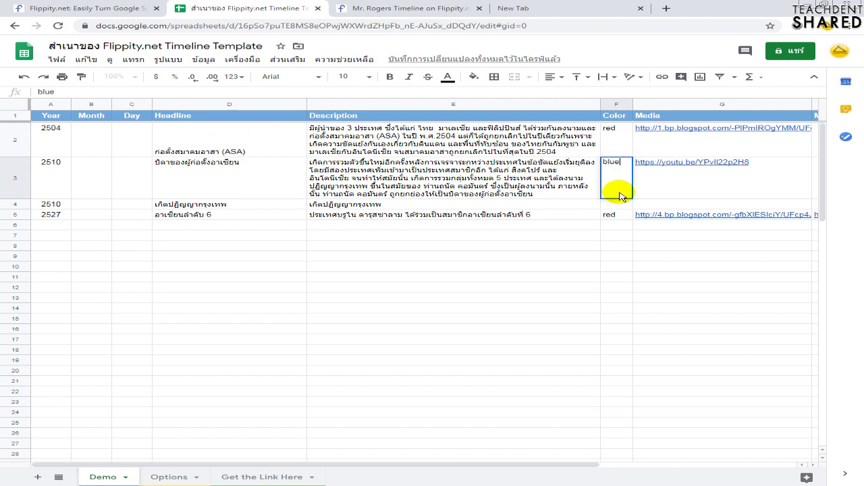
type("blue")
key("Return")
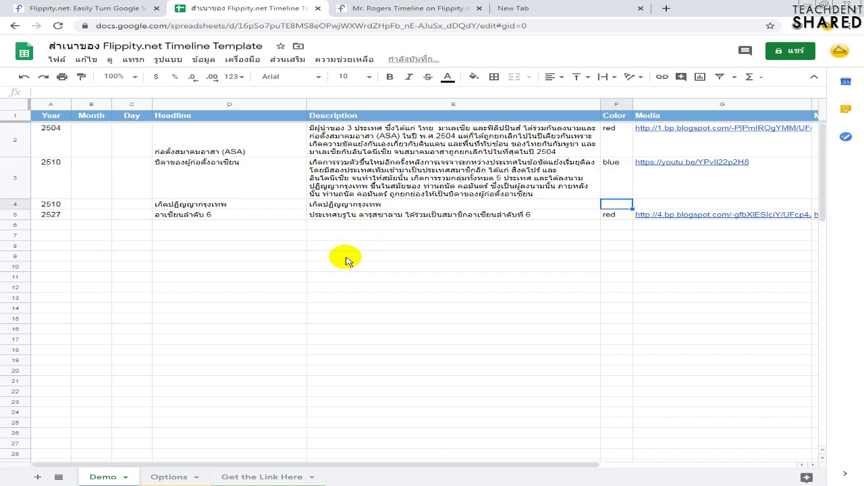
- Publish the entire spreadsheet to the web as a web page
left_click_drag(508, 466, 463, 461)
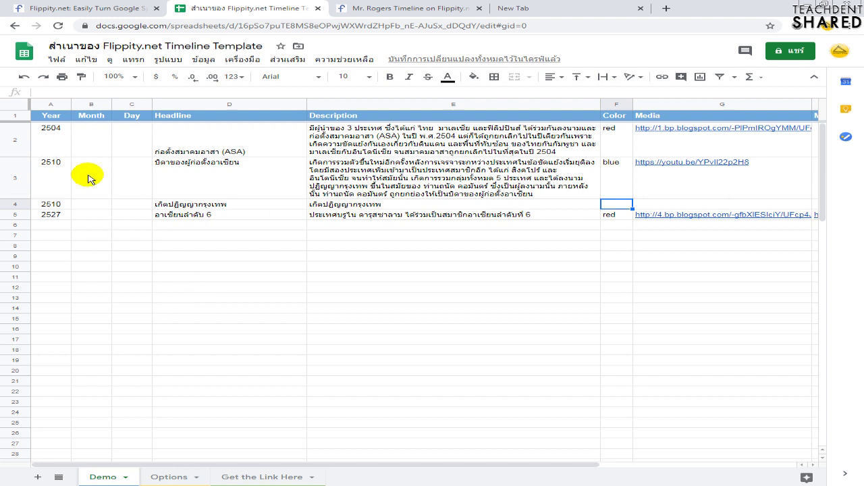
left_click(57, 62)
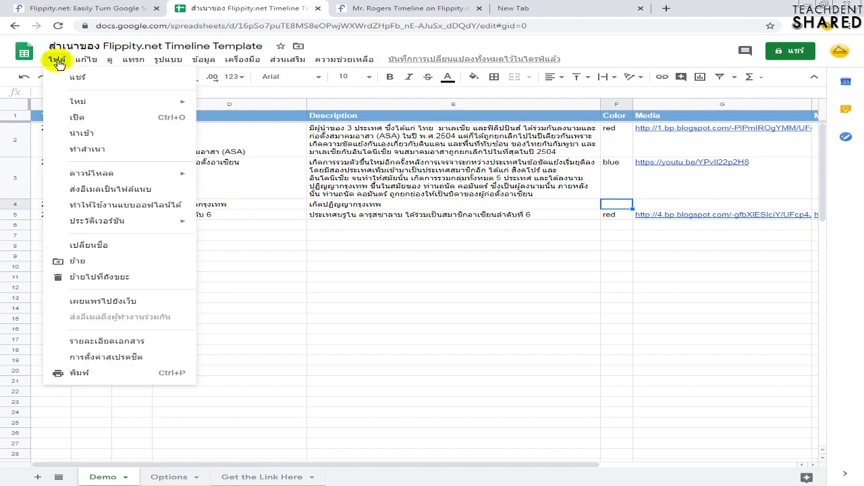
left_click(109, 306)
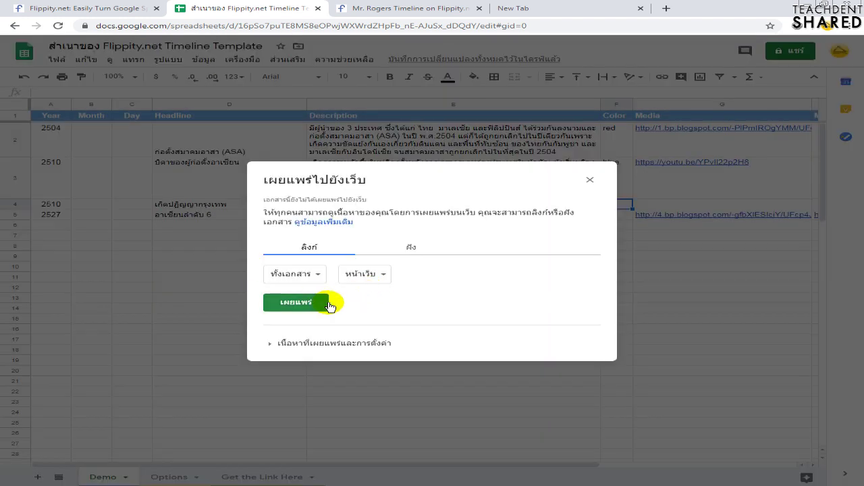
left_click(318, 306)
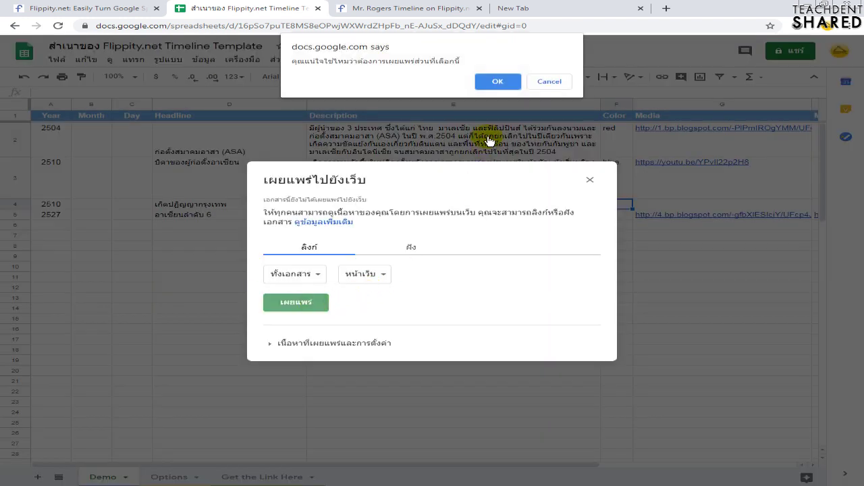
left_click(498, 81)
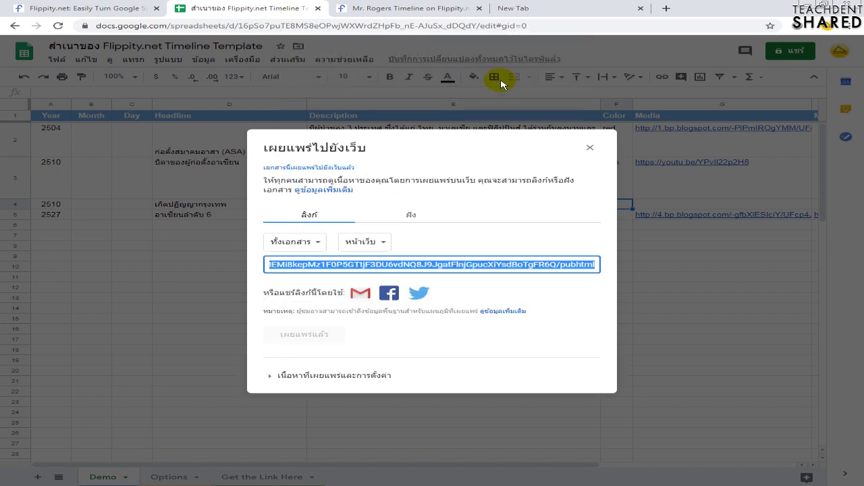
- Close the publishing dialog and the leftover demo pages, and open the generated timeline from the Get the Link Here sheet
left_click(589, 148)
left_click(480, 8)
left_click(481, 9)
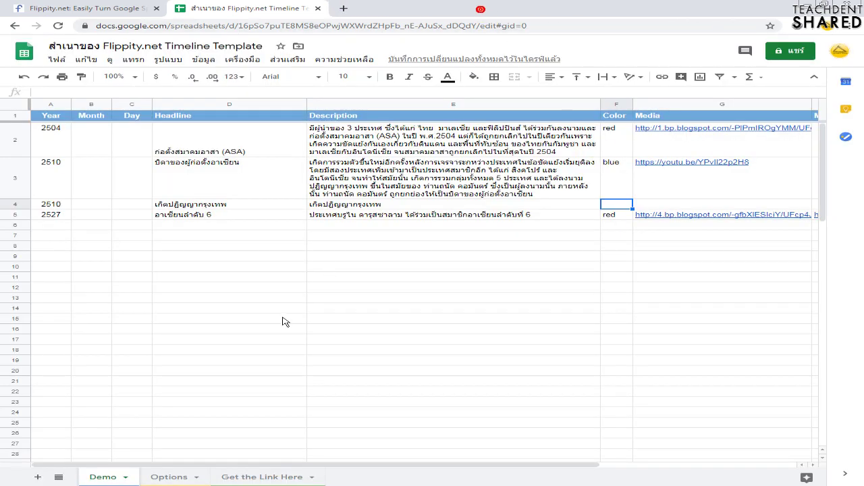
left_click(251, 475)
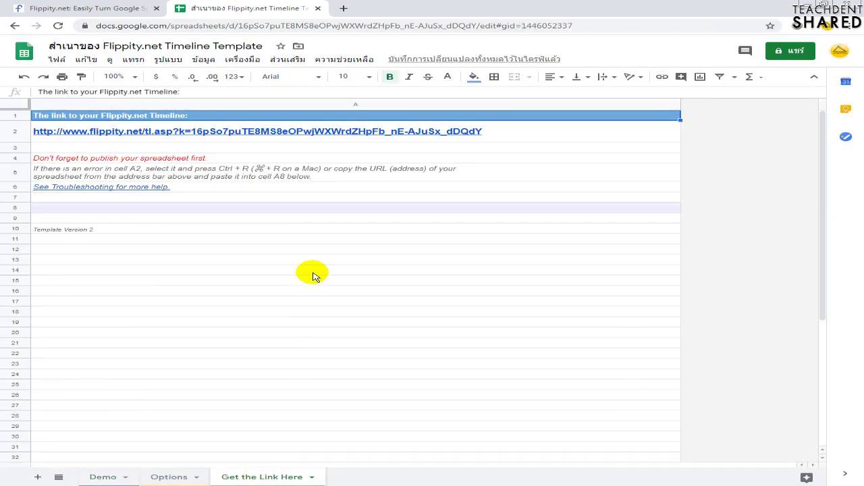
left_click(309, 131)
left_click(150, 148)
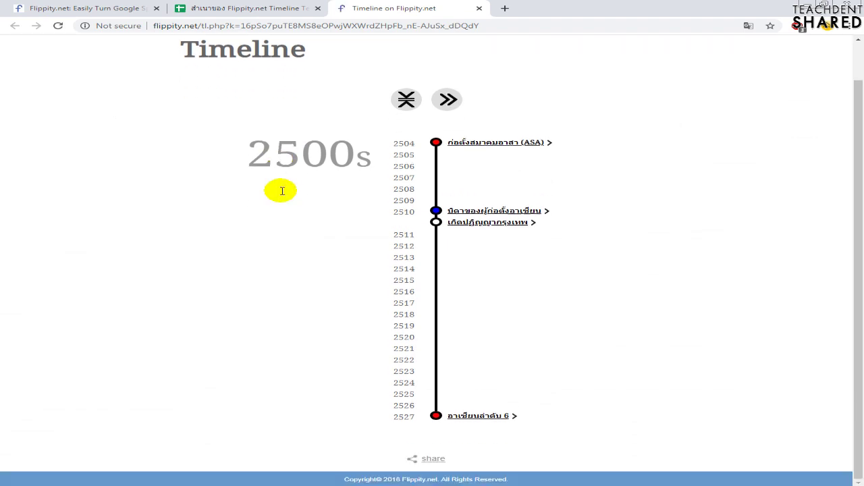
- Show the details of the 2504 ASA event and move on to the first 2510 event
left_click(465, 143)
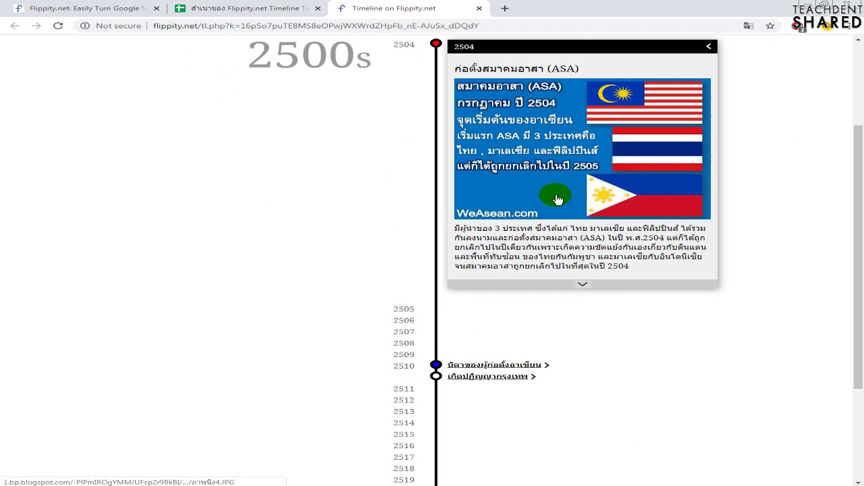
left_click(579, 284)
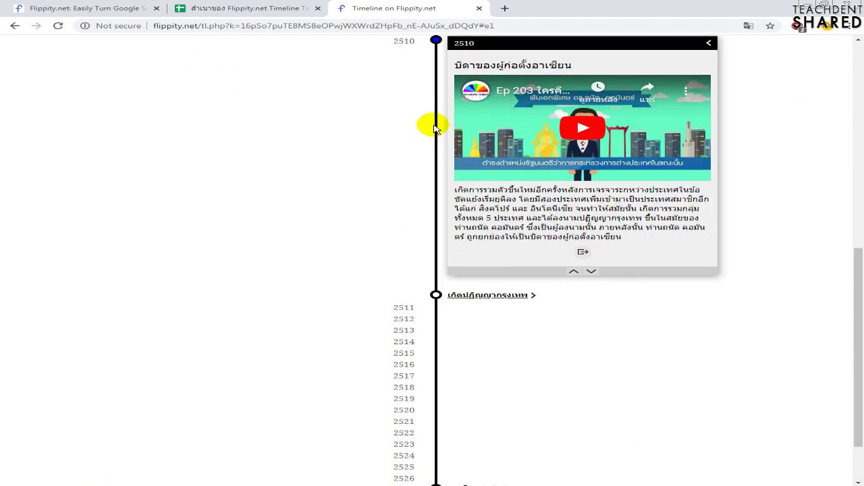
scroll(353, 139, "up", 5)
scroll(413, 156, "up", 2)
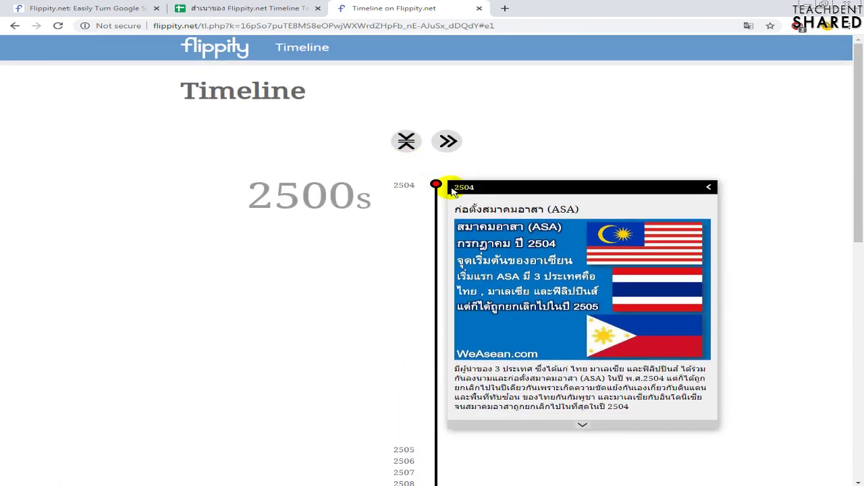
- Condense the timeline and show the details of the 2510 event with the embedded video
left_click(406, 142)
left_click(406, 141)
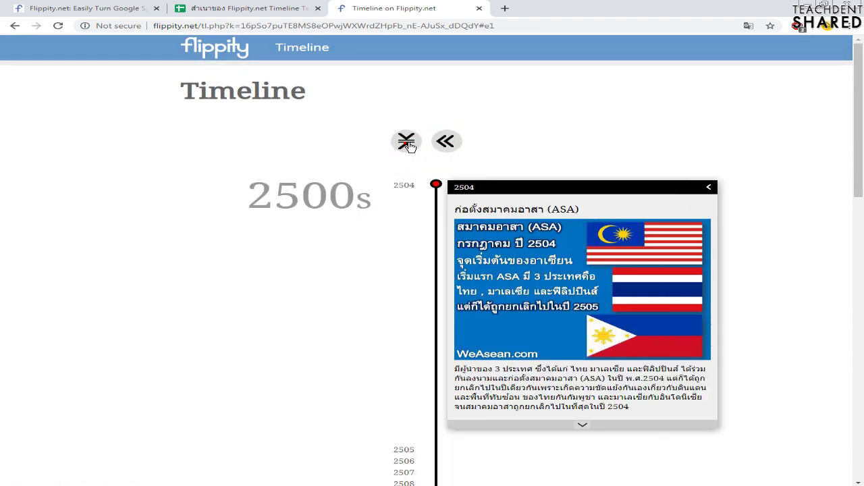
left_click(408, 142)
left_click(392, 199)
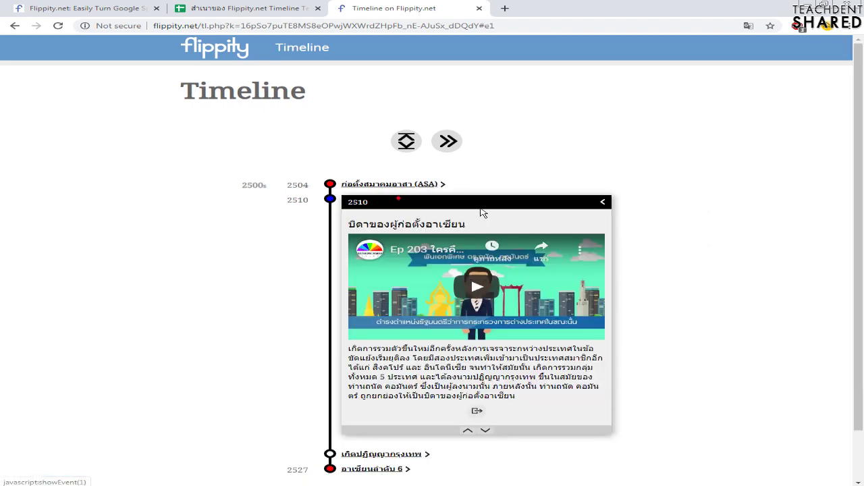
scroll(383, 196, "down", 1)
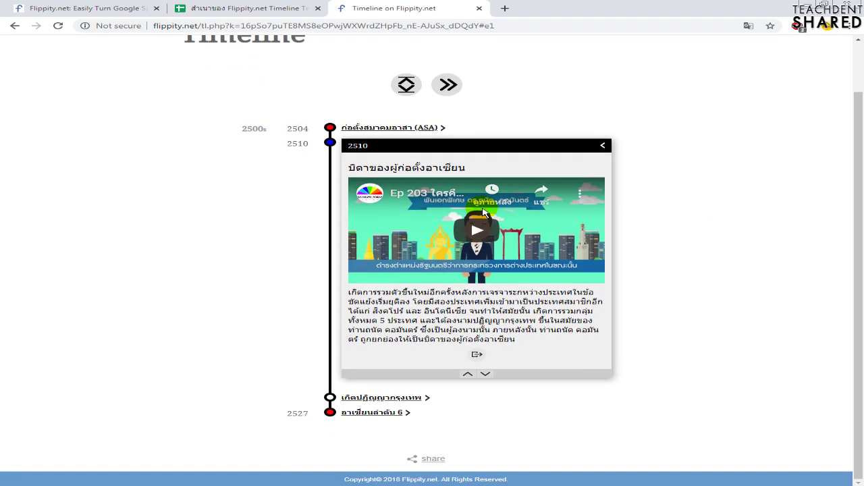
- Follow the 2510 event's link to the WeAsean ASEAN Timeline article, view it and close it
left_click(476, 357)
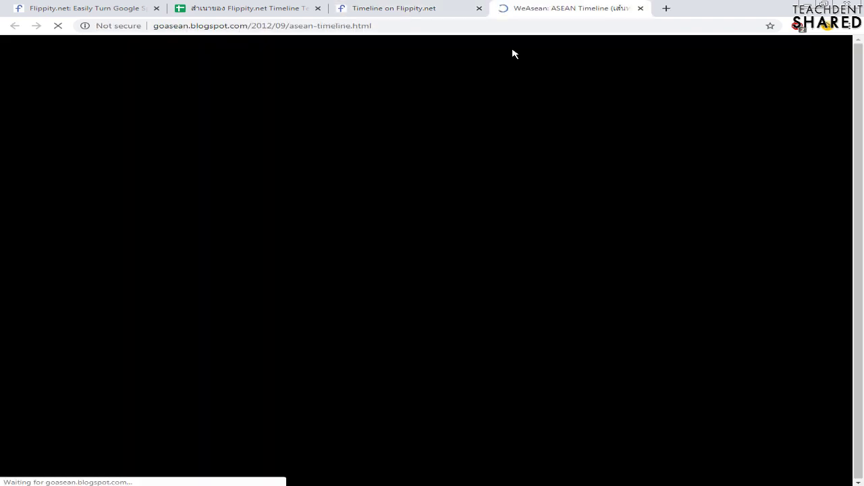
scroll(531, 117, "down", 2)
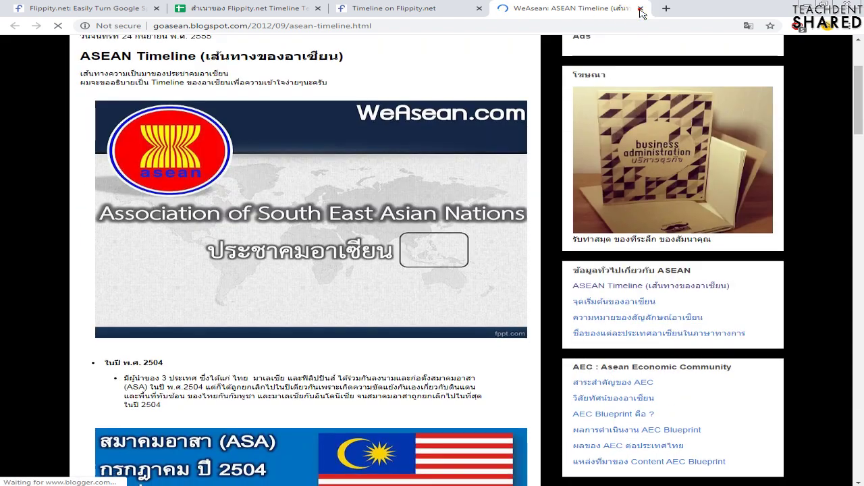
left_click(641, 8)
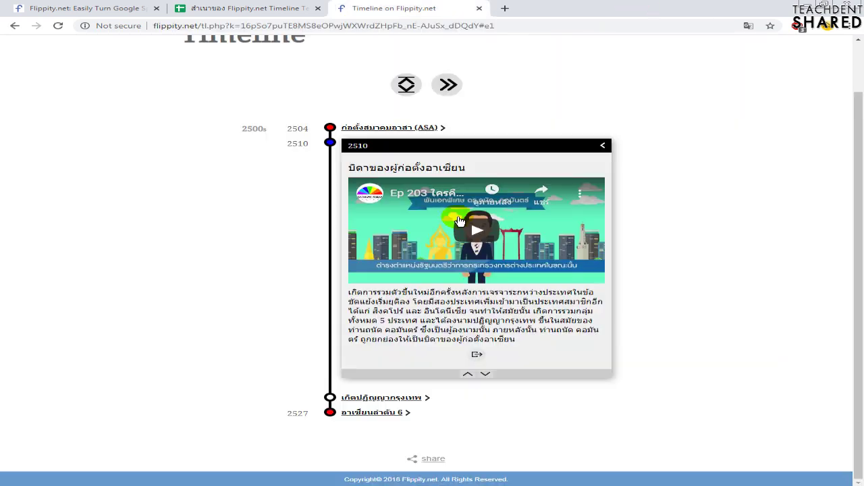
- Show the details of the 2510 Bangkok Declaration event and the 2527 event, and review their content
left_click(384, 398)
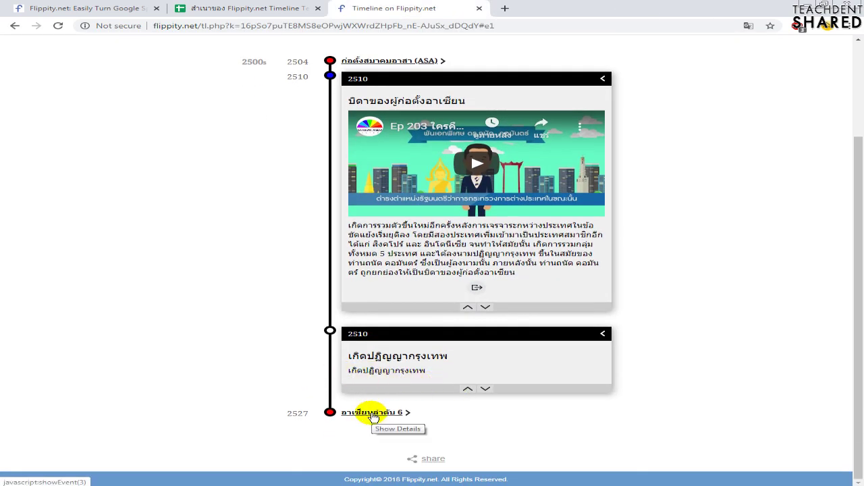
left_click(373, 416)
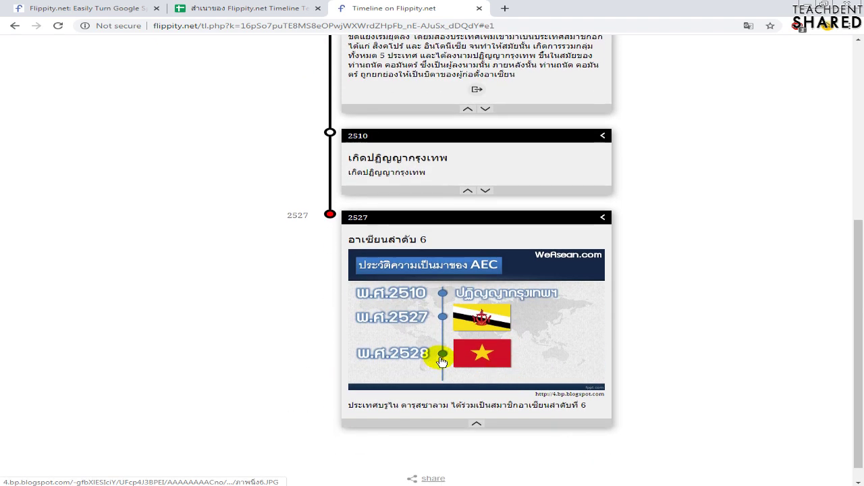
scroll(443, 353, "up", 2)
scroll(440, 358, "up", 3)
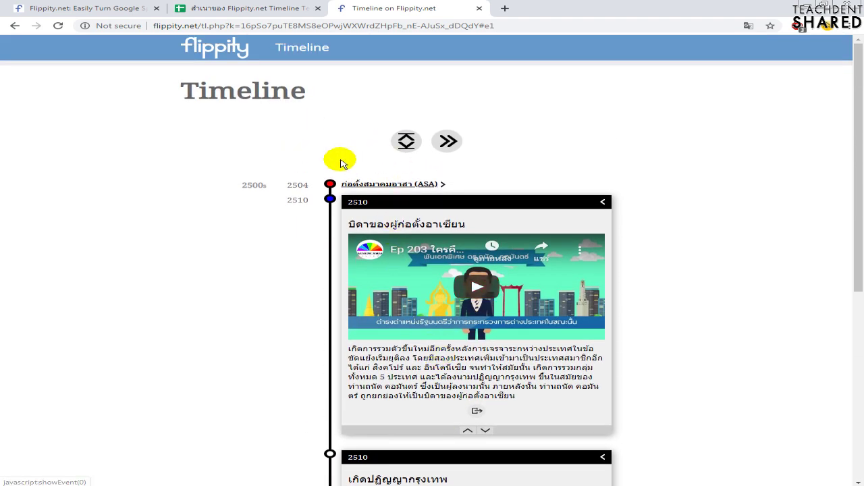
- Compare the Headline and Description entries in the Demo sheet with the event text shown on the published timeline
left_click(267, 7)
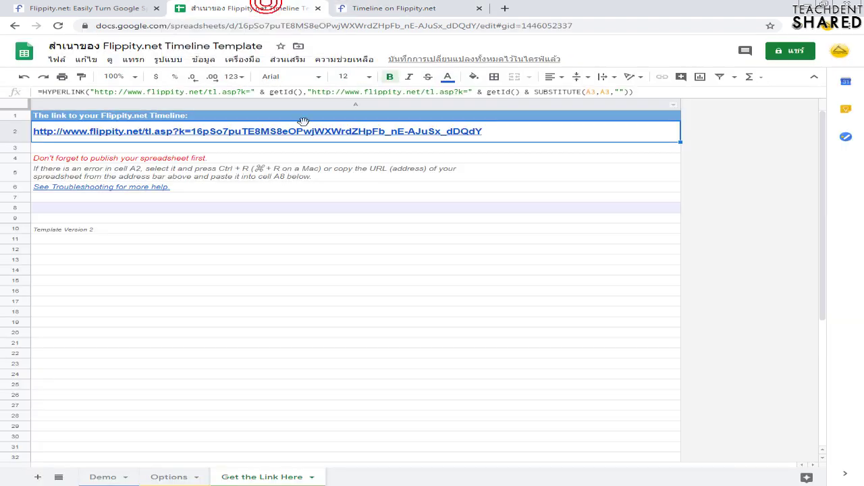
left_click(101, 476)
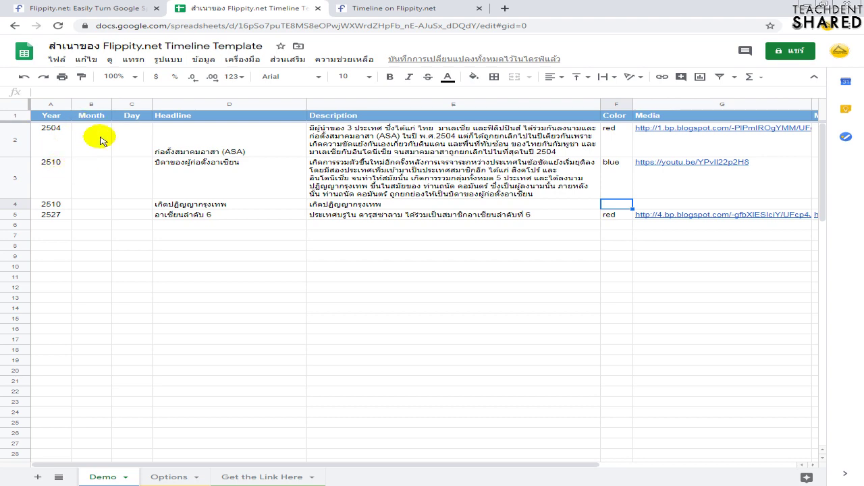
left_click(188, 141)
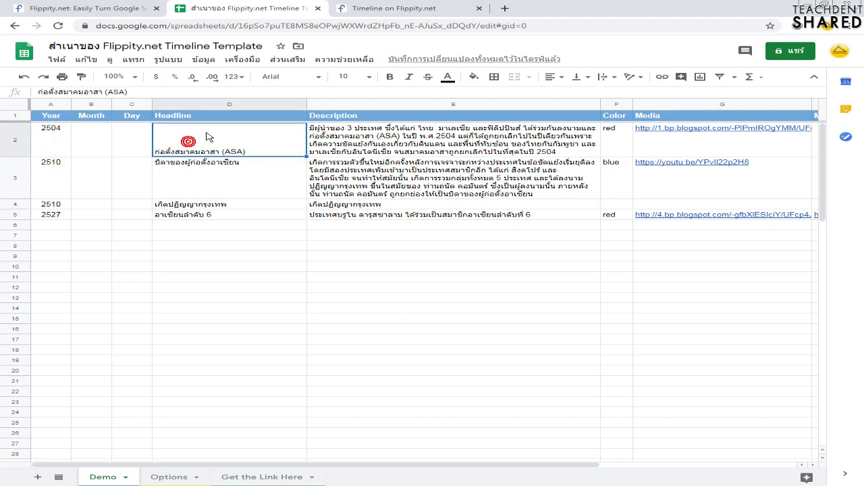
left_click(382, 145)
left_click(405, 9)
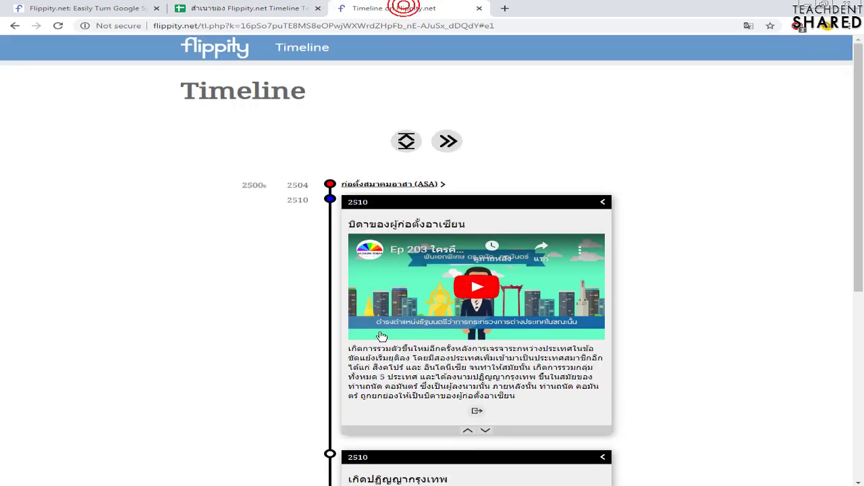
left_click_drag(363, 349, 474, 368)
- Compare the Demo sheet's Color and Media columns with the event markers and media on the published timeline
left_click(256, 9)
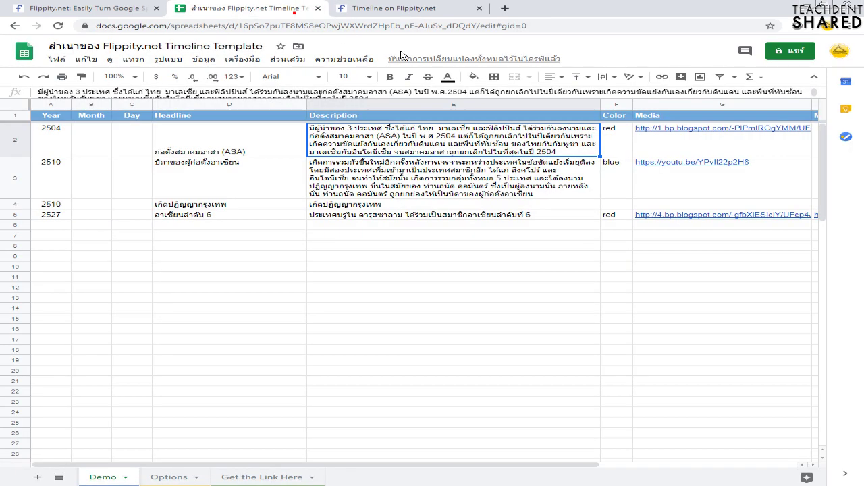
left_click(398, 8)
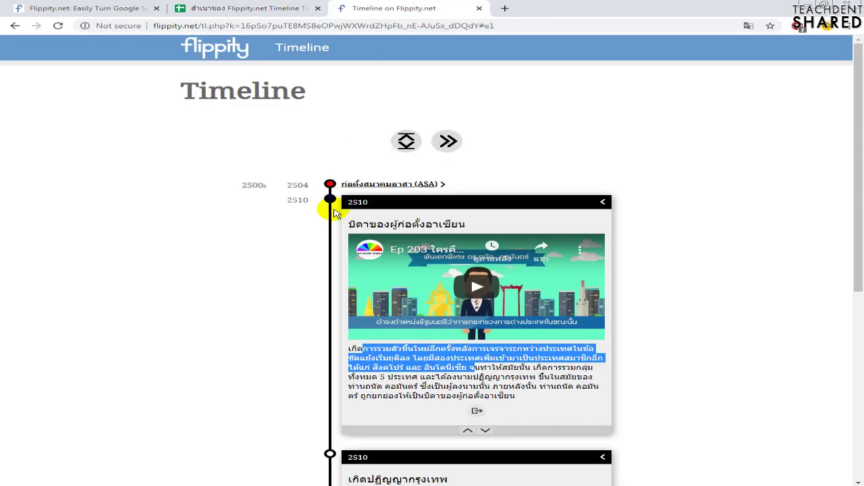
scroll(329, 202, "down", 3)
scroll(329, 196, "up", 3)
left_click(288, 7)
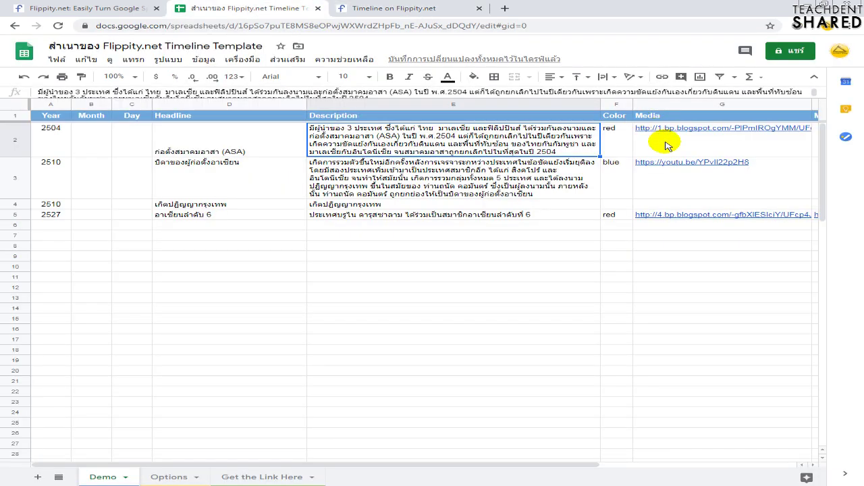
left_click(425, 8)
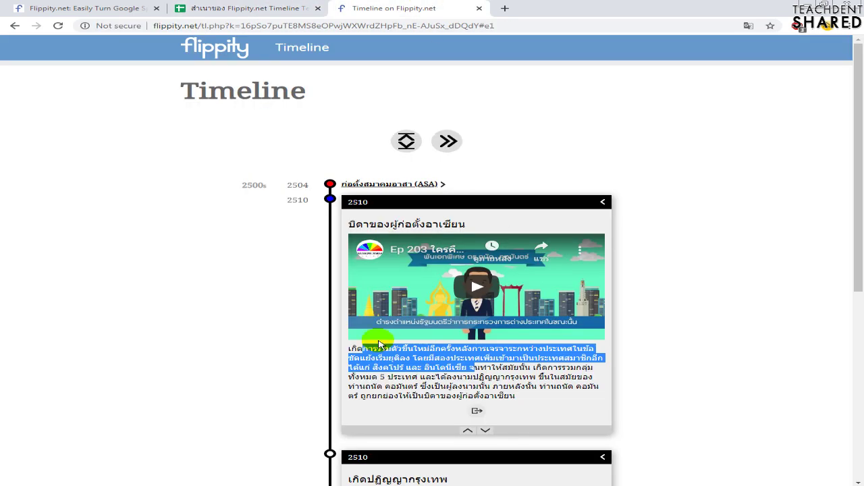
- Clear the text selection and show the details of all timeline events to review their images and video
left_click(662, 372)
left_click(406, 142)
scroll(389, 248, "down", 5)
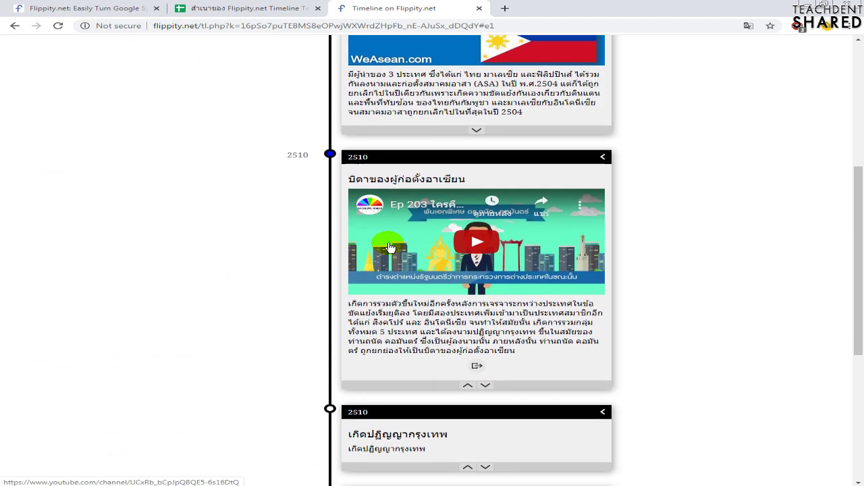
- Select row 3's Media link in the Demo sheet and examine the source YouTube video's address in Firefox
left_click(277, 5)
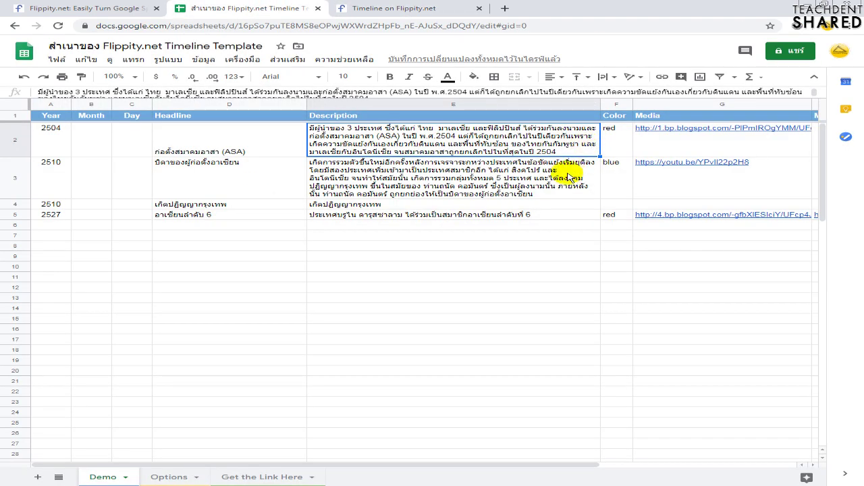
left_click(668, 194)
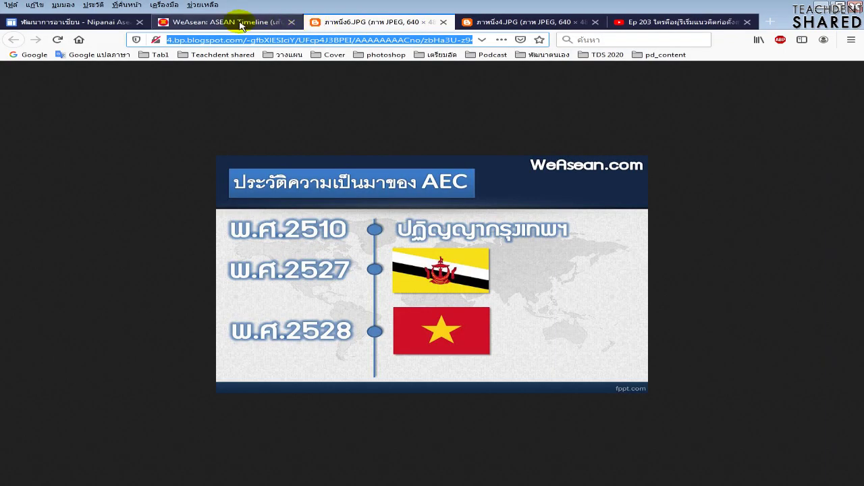
left_click(662, 25)
left_click_drag(344, 39, 404, 39)
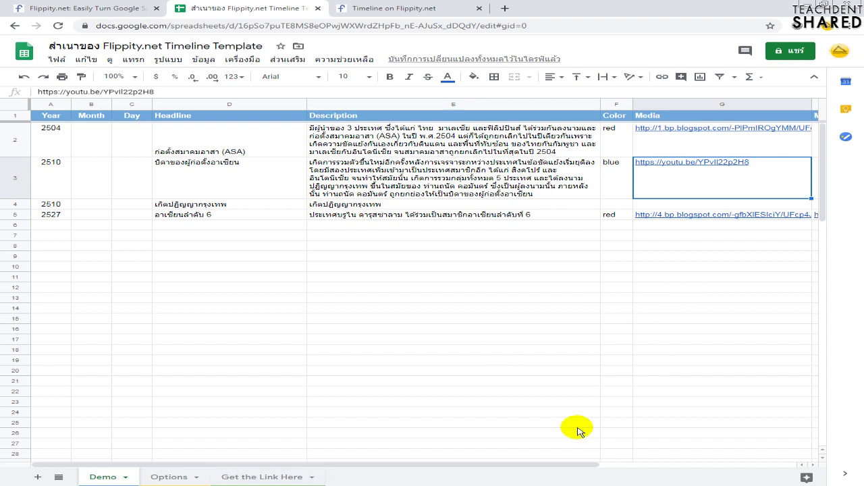
- Compare row 5's Media Credit in the Demo sheet with the credit under the 2527 event's image on the timeline
left_click_drag(556, 466, 729, 471)
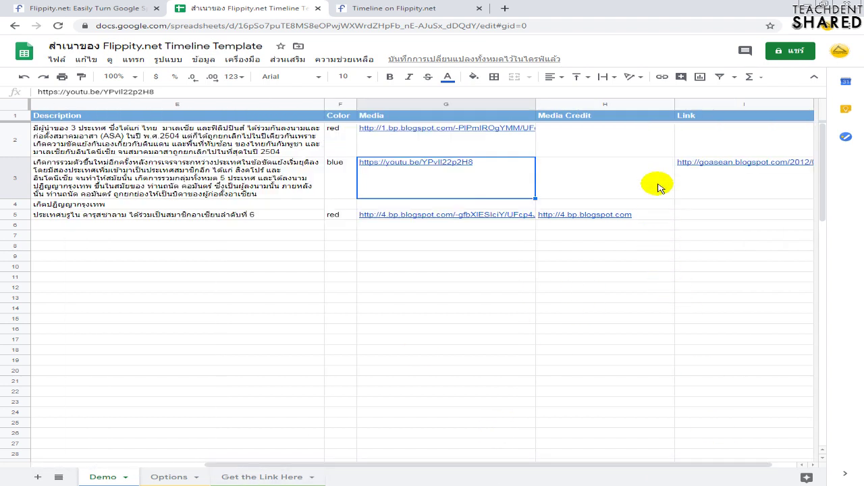
left_click(650, 214)
left_click(440, 10)
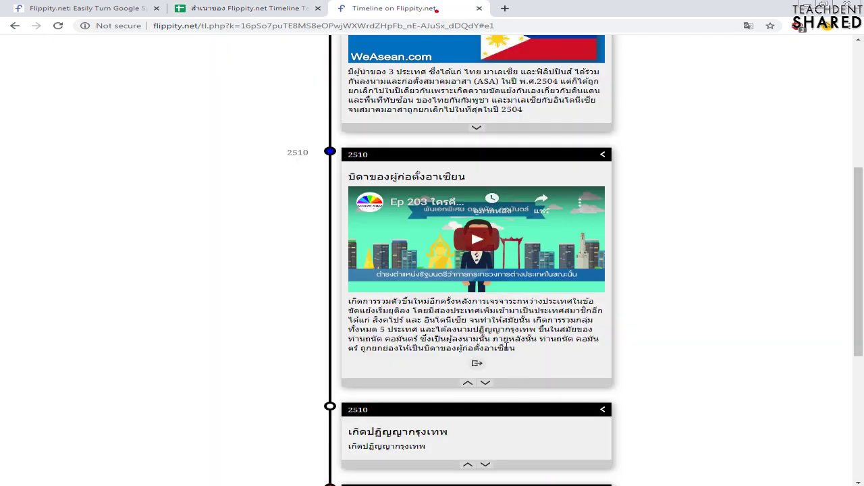
scroll(485, 274, "down", 5)
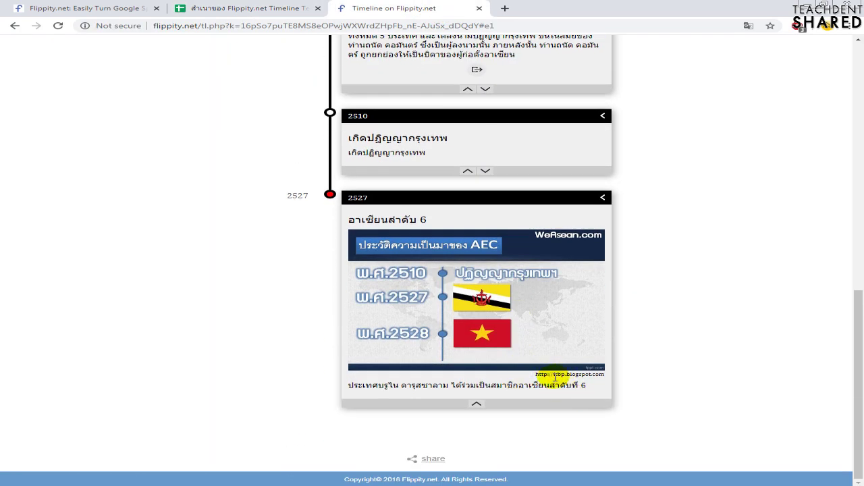
- Compare the Demo sheet's Link column with the link icon in the 2510 video event, and return to the sheet's first columns
left_click(283, 8)
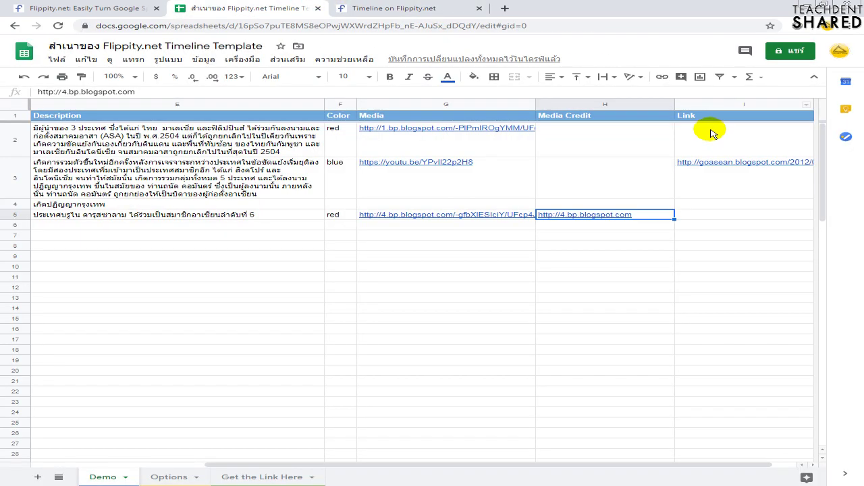
left_click(393, 8)
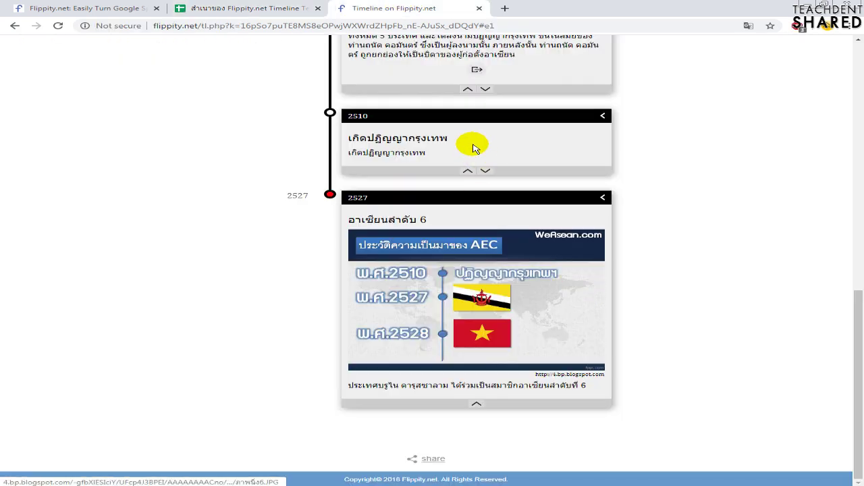
scroll(472, 151, "up", 2)
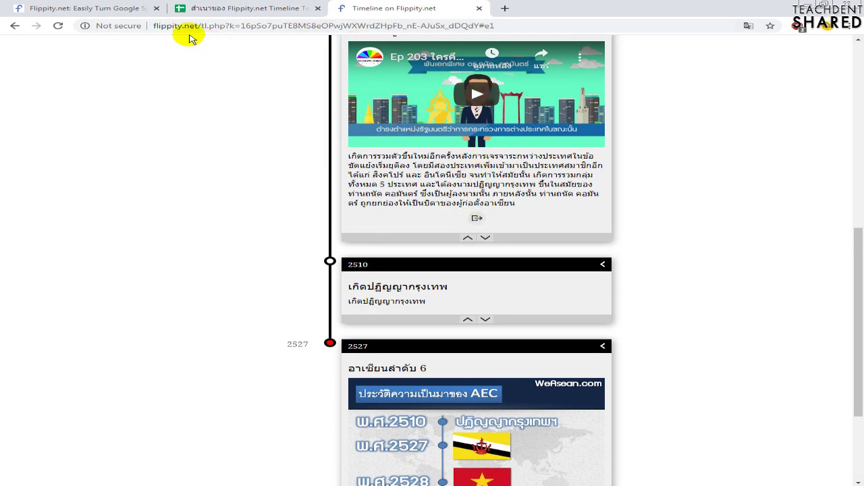
left_click(206, 9)
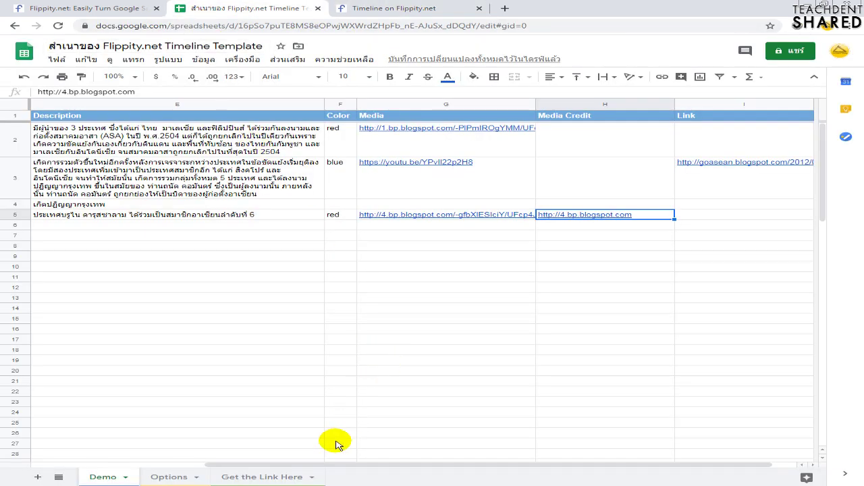
left_click_drag(331, 467, 231, 434)
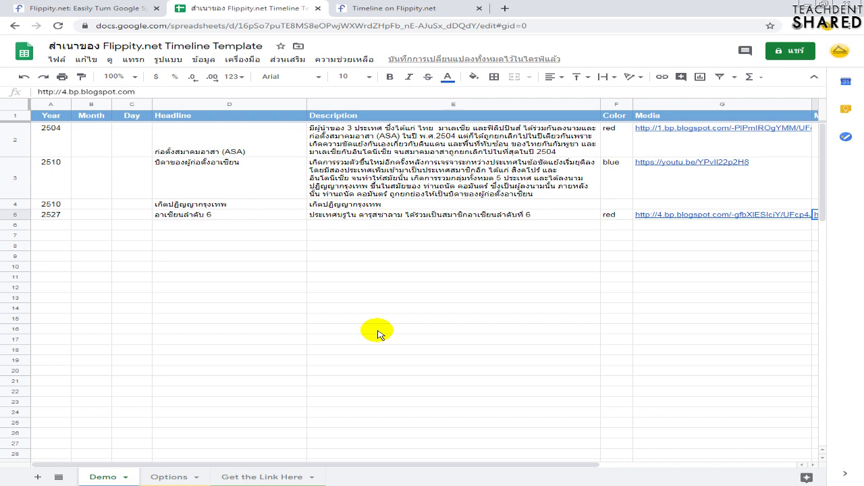
- Switch the published timeline between its expanded and condensed layouts, and hide all event details
left_click(397, 9)
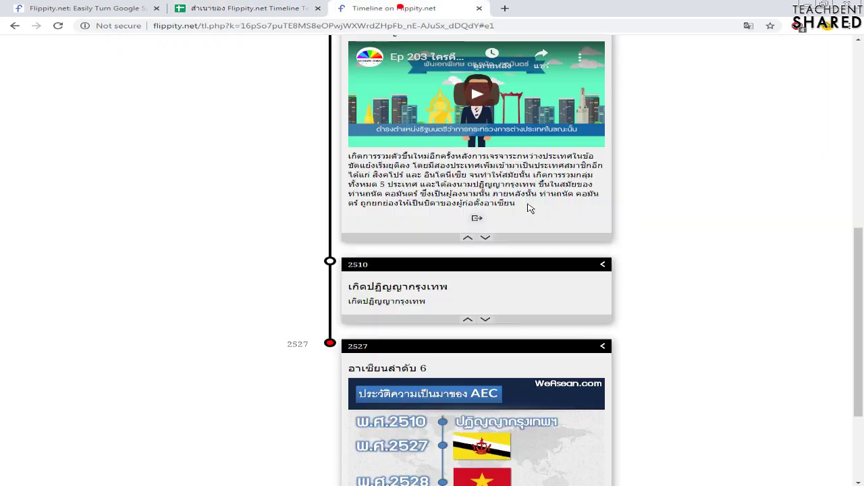
scroll(558, 216, "up", 3)
left_click(405, 94)
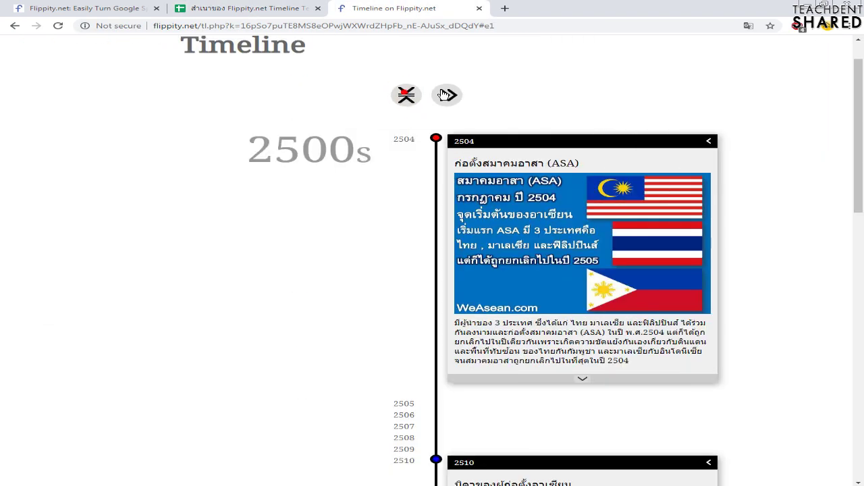
left_click(405, 94)
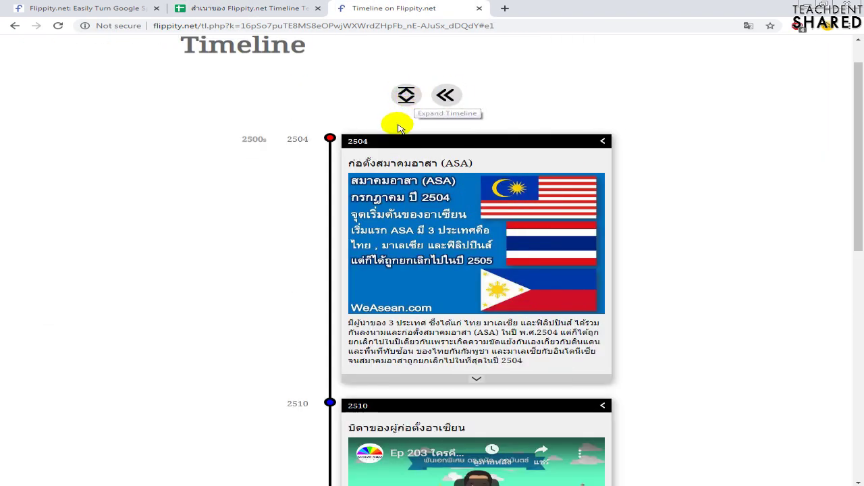
left_click(443, 102)
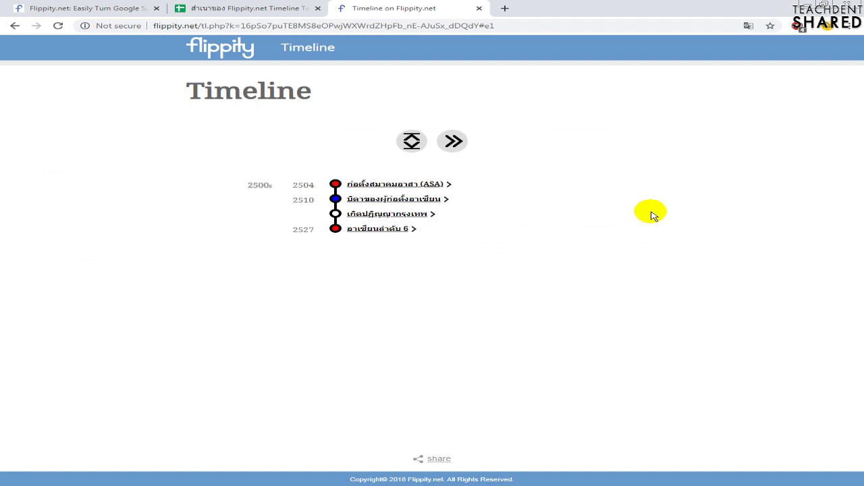